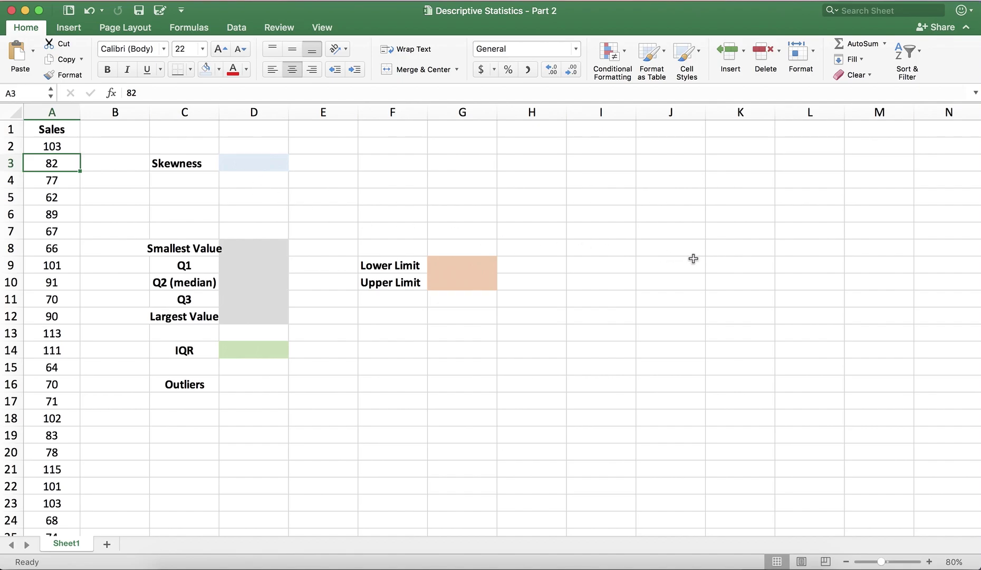
Step: Enter =SKEW(A2:A51) in D3 so the Skewness cell shows 0.79532206
{"action": "left_click", "coordinate": [276, 166]}
{"action": "type", "text": "=skew"}
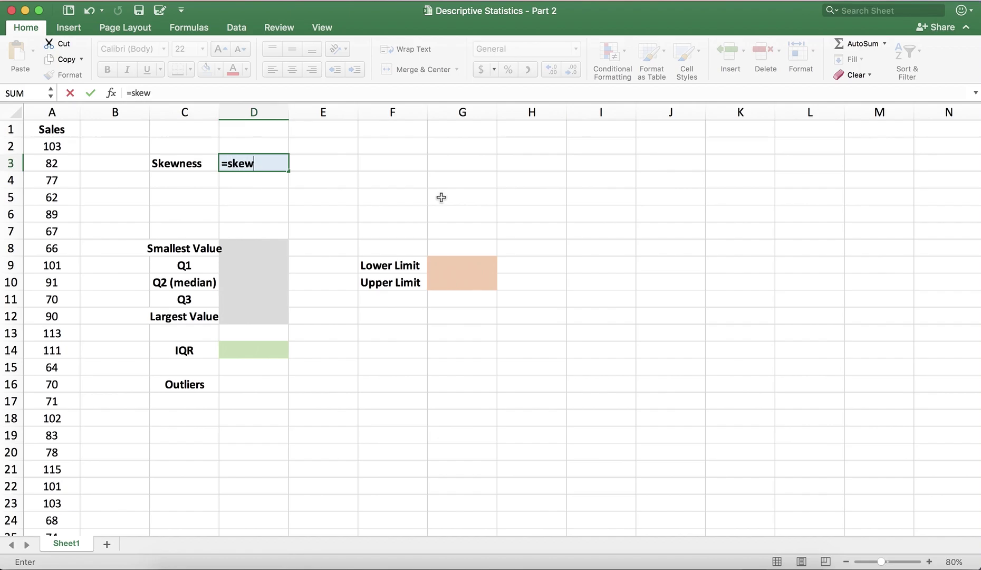
{"action": "type", "text": "("}
{"action": "left_click", "coordinate": [49, 146]}
{"action": "left_click_drag", "start_coordinate": [48, 146], "coordinate": [85, 499]}
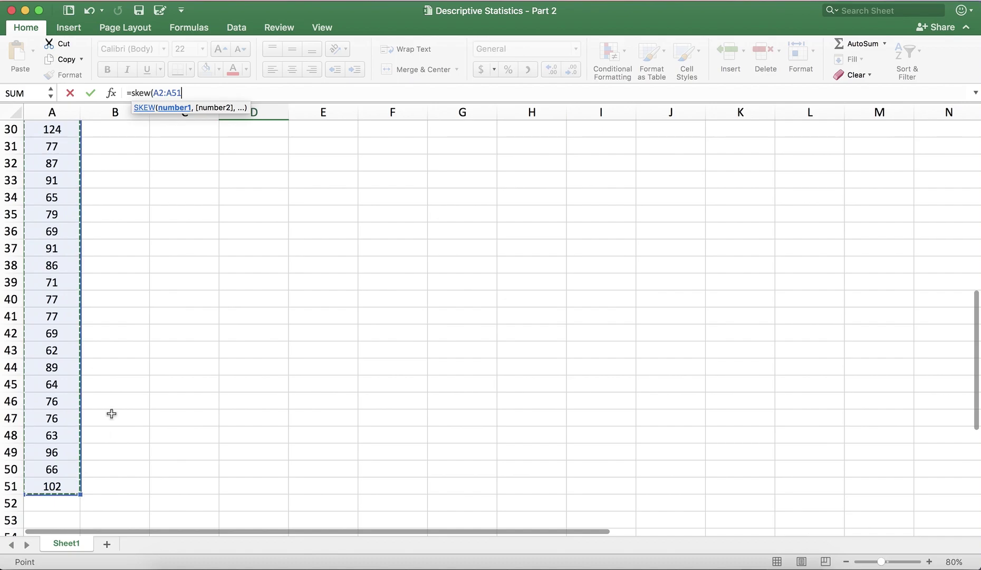
{"action": "scroll", "coordinate": [252, 305], "scroll_direction": "up", "scroll_amount": 10}
{"action": "scroll", "coordinate": [252, 304], "scroll_direction": "up", "scroll_amount": 2}
{"action": "type", "text": ")"}
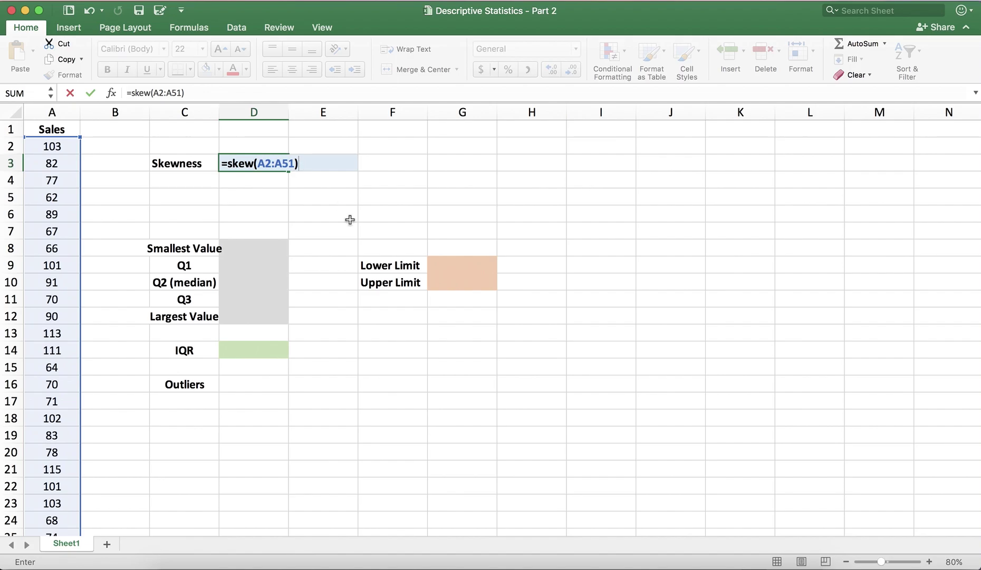
{"action": "key", "text": "Return"}
{"action": "left_click", "coordinate": [268, 165]}
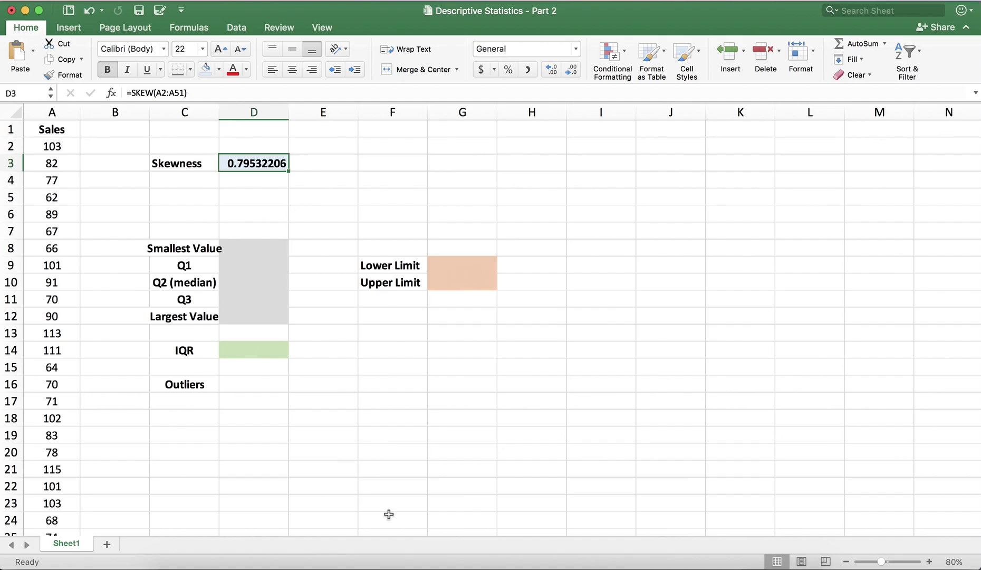
{"action": "left_click", "coordinate": [432, 561]}
Step: Review the right-skewed histogram on the Shapes of Distributions slide, then minimize PowerPoint
{"action": "left_click", "coordinate": [42, 174]}
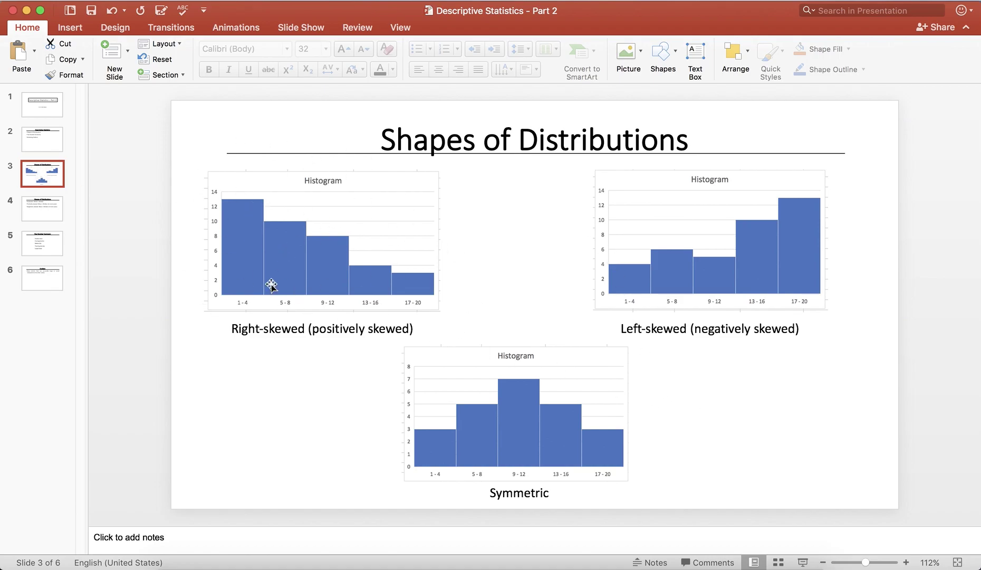
{"action": "left_click", "coordinate": [318, 211]}
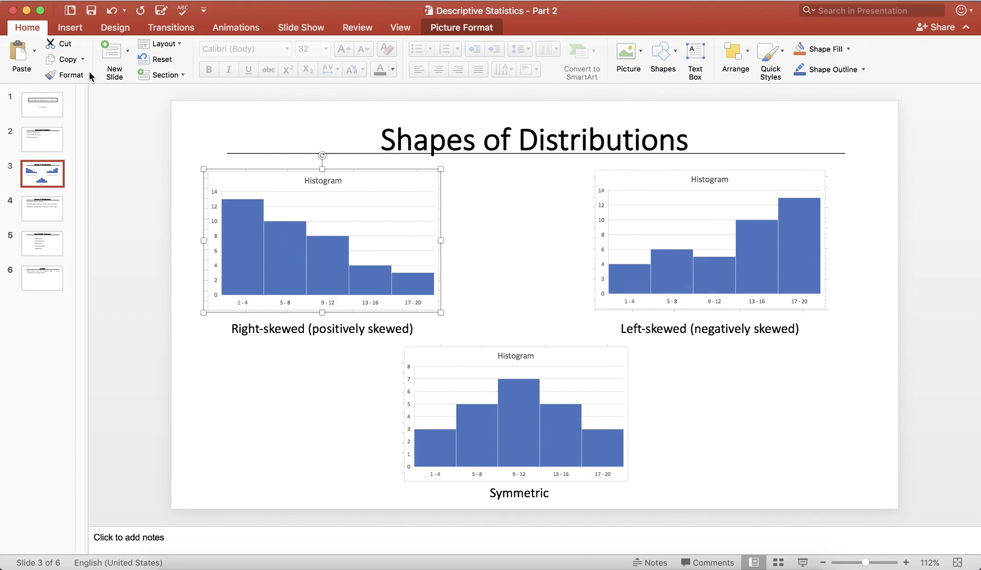
{"action": "left_click", "coordinate": [26, 12]}
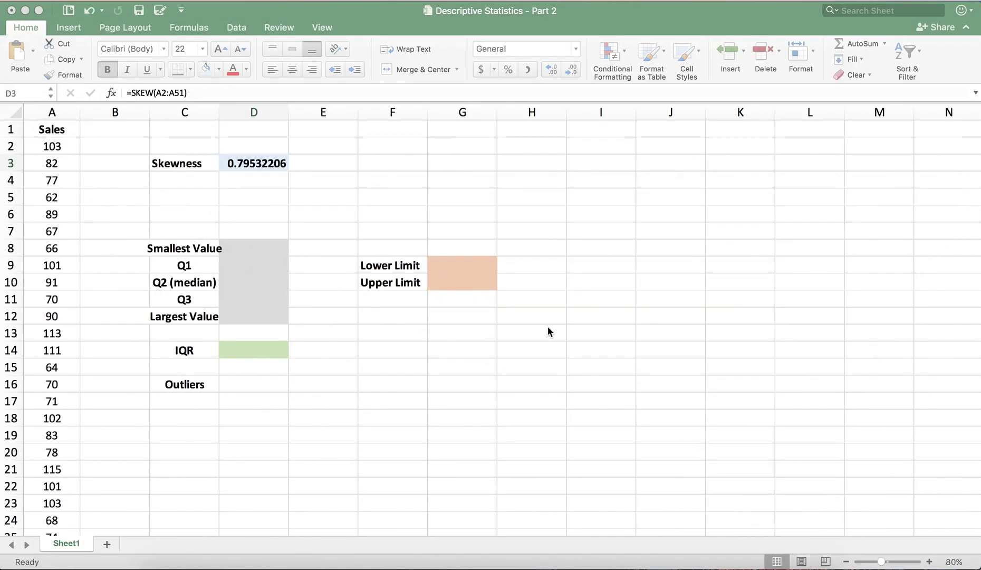
Step: Move the Histogram picture beside the summary table and enlarge it across columns G to M
{"action": "left_click_drag", "start_coordinate": [408, 532], "coordinate": [736, 530]}
{"action": "left_click", "coordinate": [713, 178]}
{"action": "left_click_drag", "start_coordinate": [712, 208], "coordinate": [139, 198]}
{"action": "left_click_drag", "start_coordinate": [668, 532], "coordinate": [335, 484]}
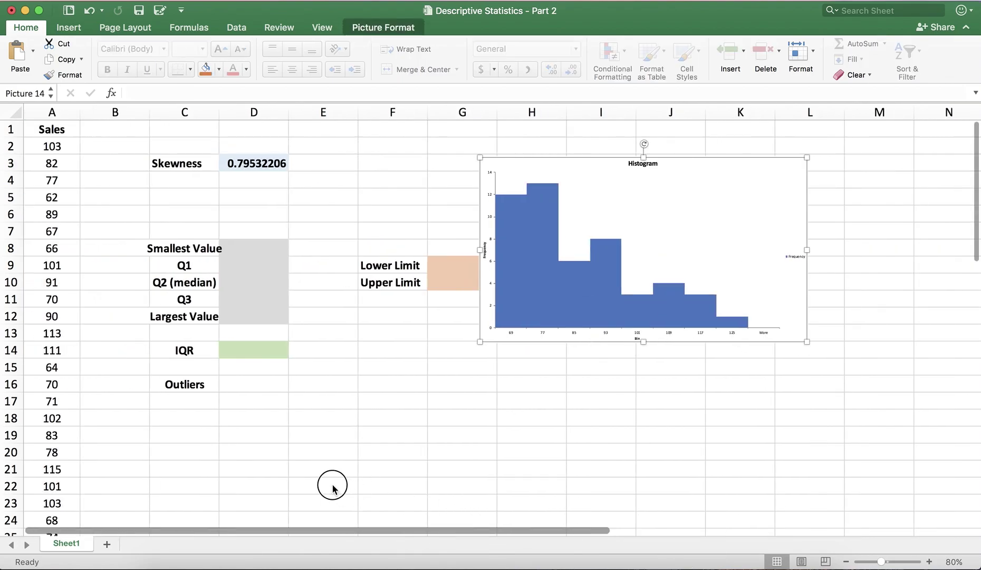
{"action": "left_click_drag", "start_coordinate": [600, 291], "coordinate": [699, 254]}
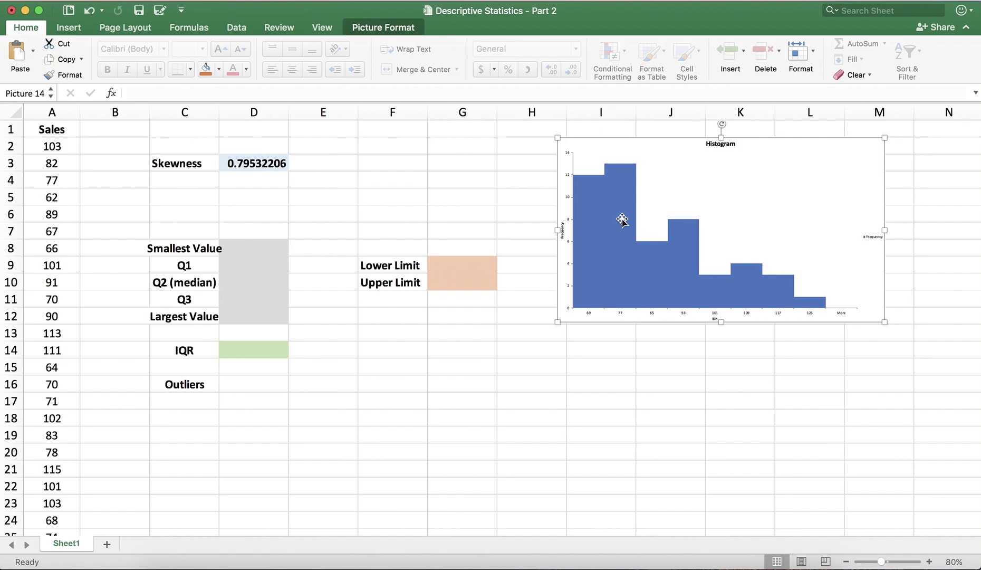
{"action": "left_click_drag", "start_coordinate": [558, 323], "coordinate": [373, 437]}
{"action": "left_click_drag", "start_coordinate": [604, 329], "coordinate": [701, 344]}
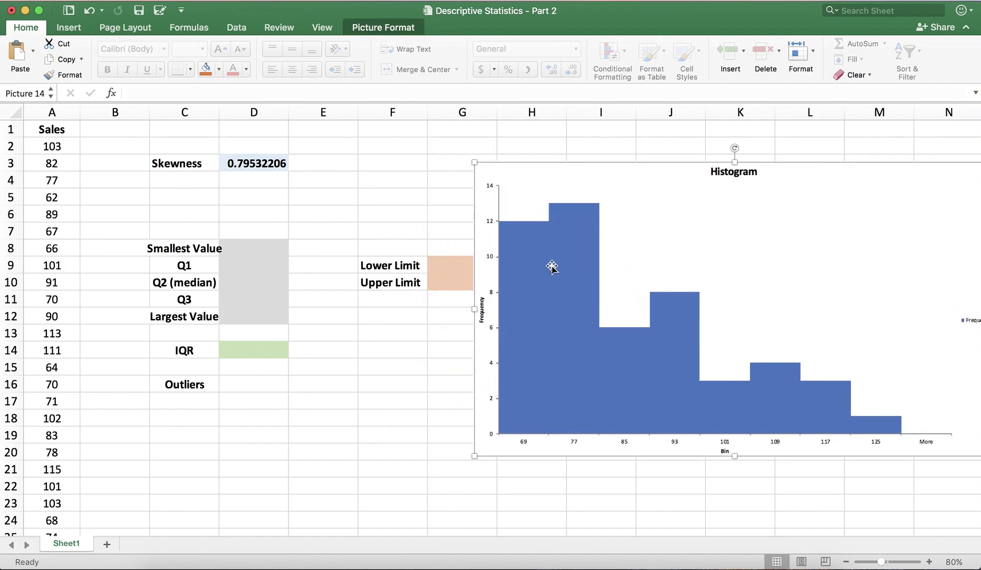
{"action": "left_click_drag", "start_coordinate": [553, 278], "coordinate": [556, 285]}
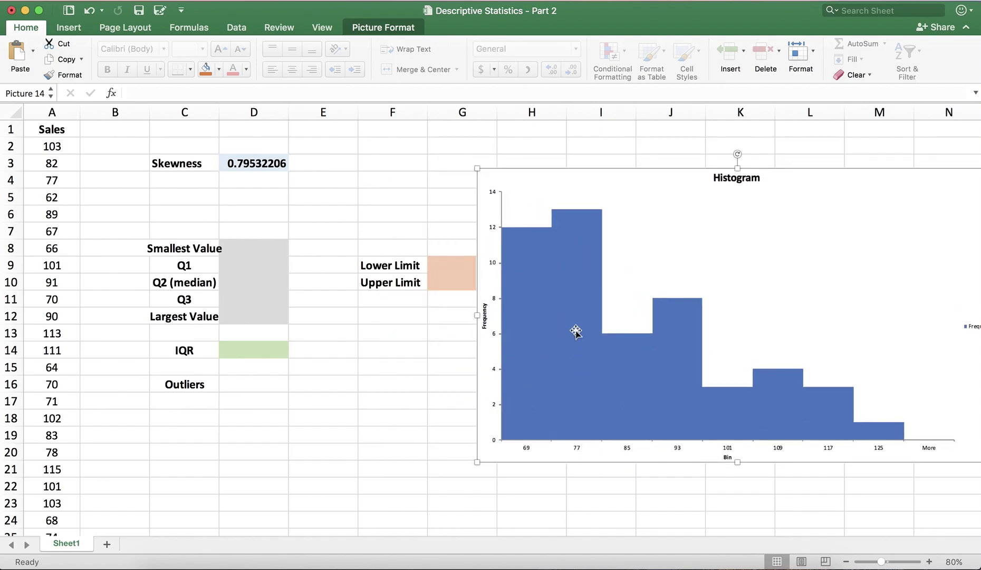
{"action": "left_click_drag", "start_coordinate": [708, 246], "coordinate": [663, 227]}
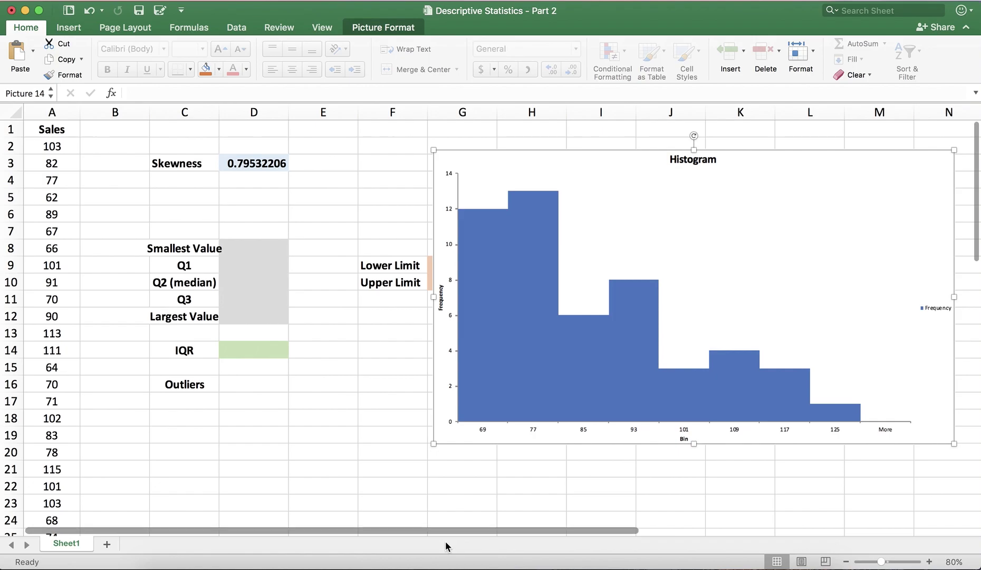
Step: Compare the histogram with the PowerPoint slide, then reselect the Histogram picture
{"action": "left_click", "coordinate": [420, 565]}
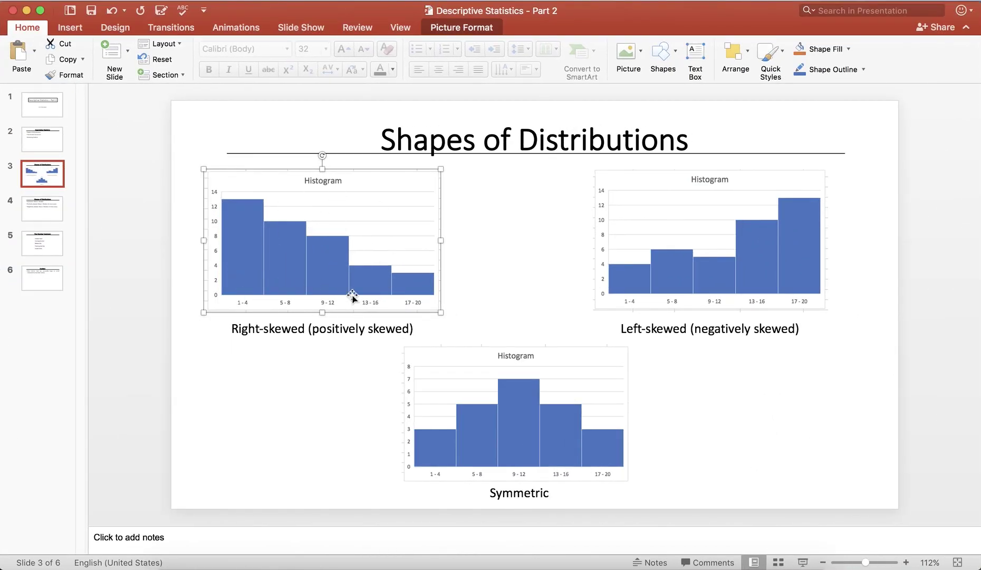
{"action": "left_click", "coordinate": [25, 10]}
{"action": "left_click", "coordinate": [613, 266]}
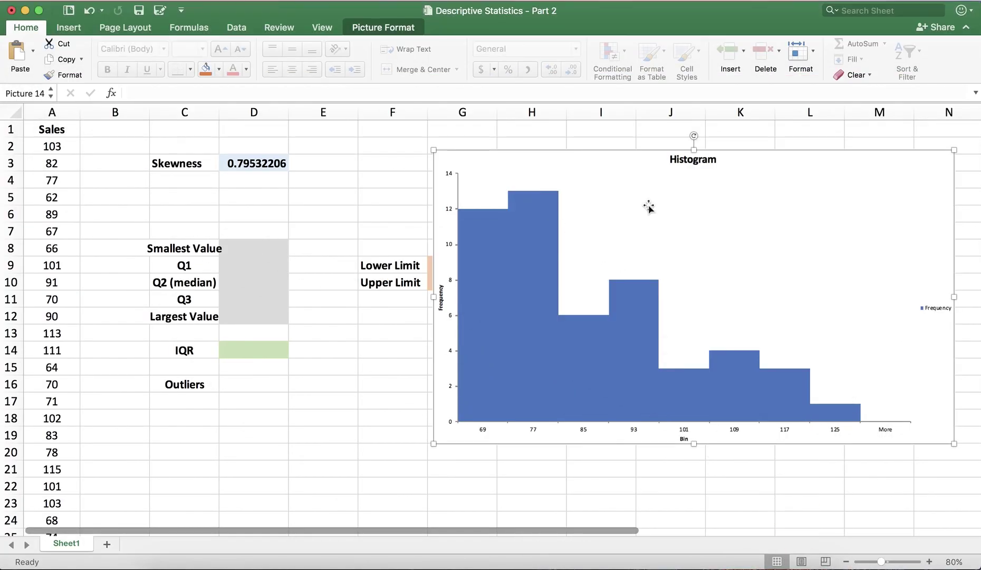
Step: Delete the Histogram picture and autofit column C to its summary labels
{"action": "key", "text": "Delete"}
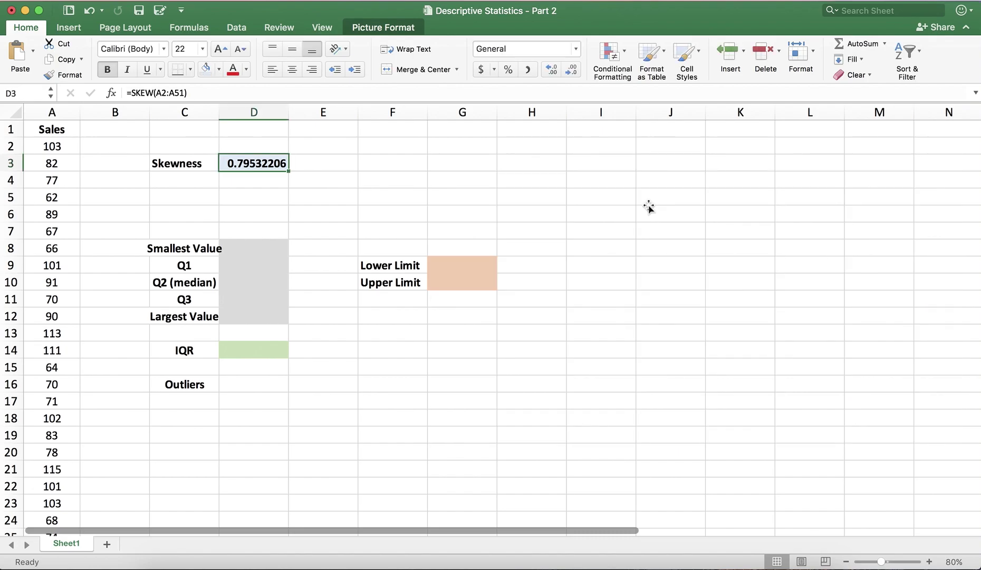
{"action": "left_click_drag", "start_coordinate": [285, 109], "coordinate": [285, 108]}
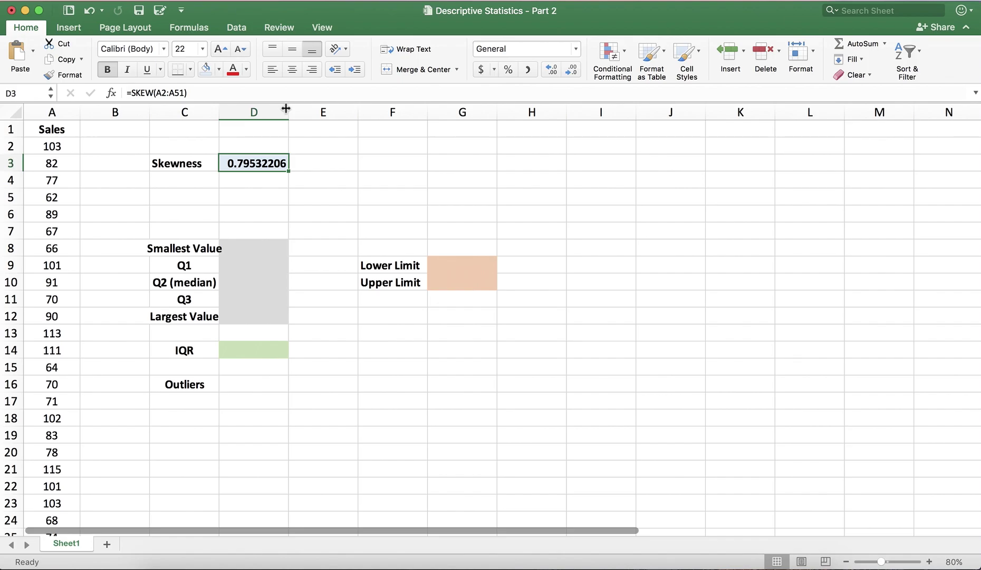
{"action": "double_click", "coordinate": [219, 113]}
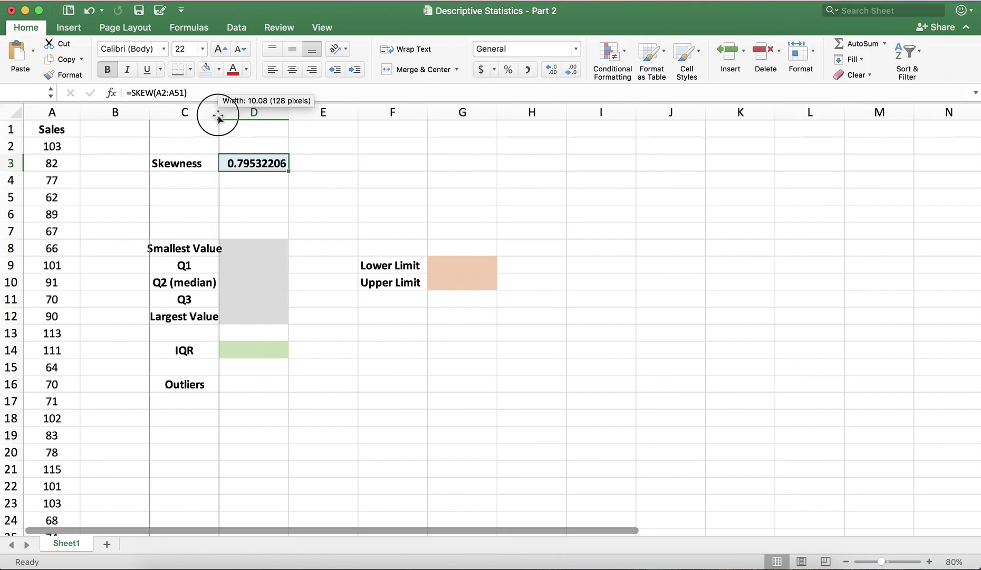
{"action": "left_click", "coordinate": [274, 246]}
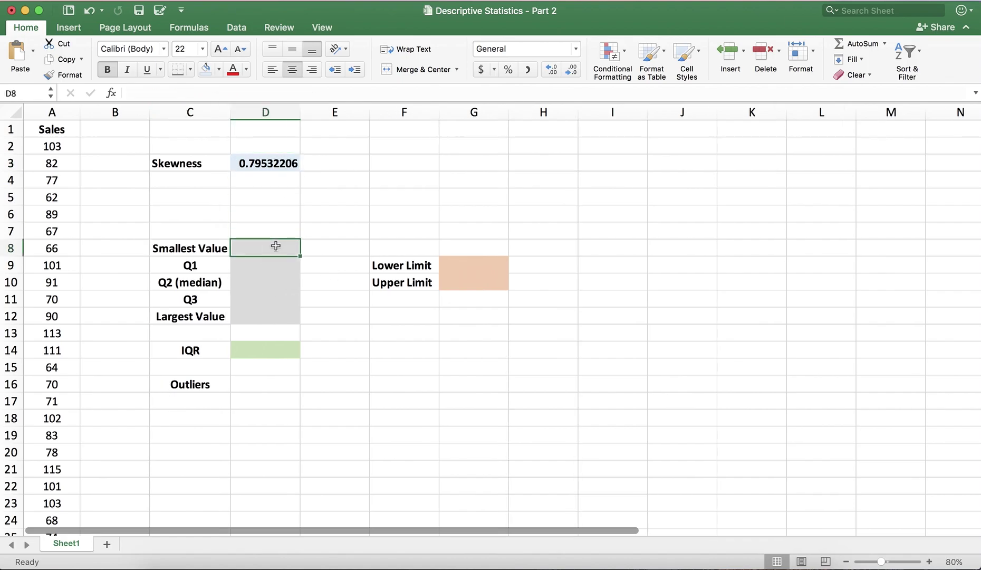
{"action": "left_click_drag", "start_coordinate": [211, 249], "coordinate": [211, 316]}
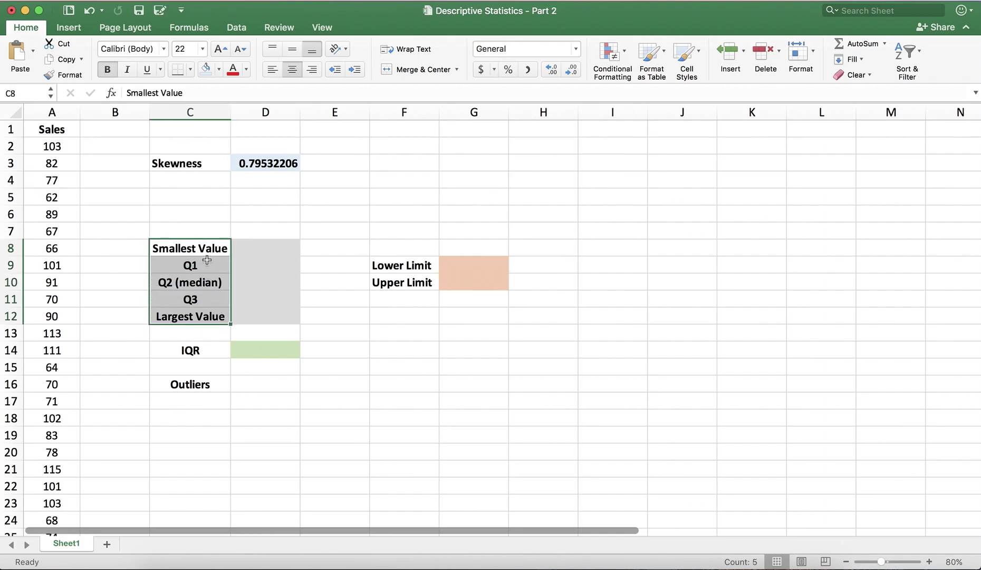
Step: Enter =MIN(A2:A51) in D8 so the Smallest Value shows 62
{"action": "left_click", "coordinate": [259, 251]}
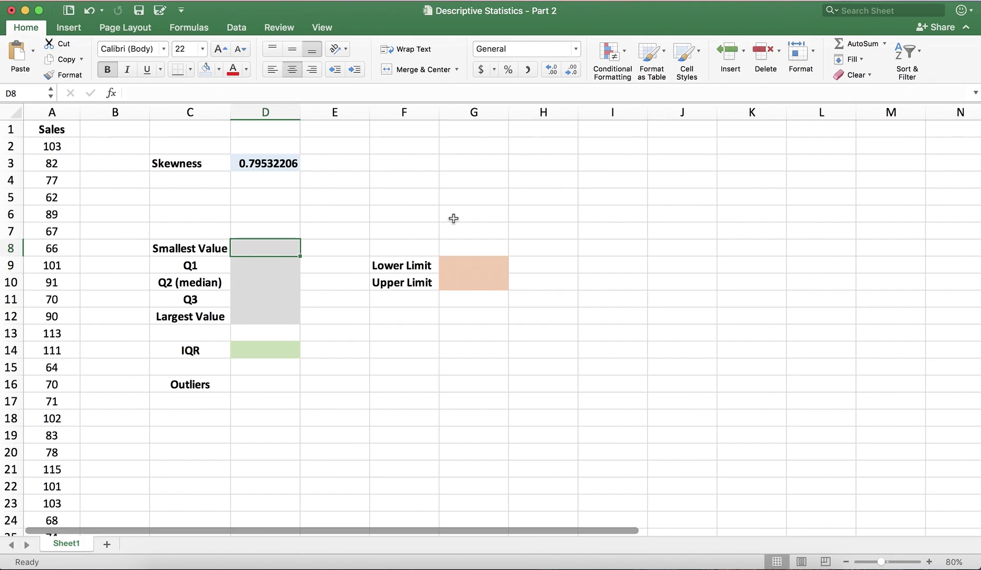
{"action": "type", "text": "=min("}
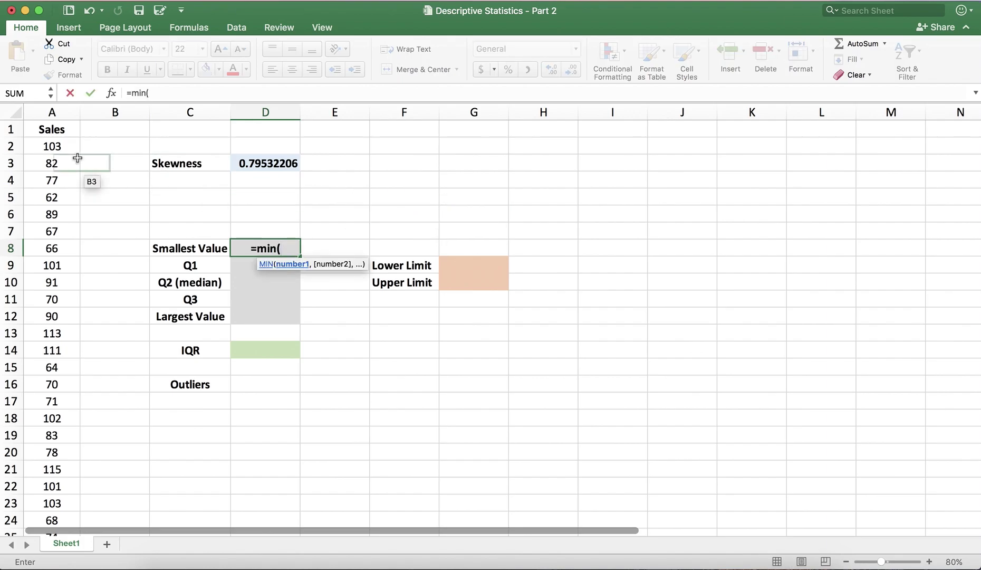
{"action": "left_click_drag", "start_coordinate": [60, 157], "coordinate": [66, 507]}
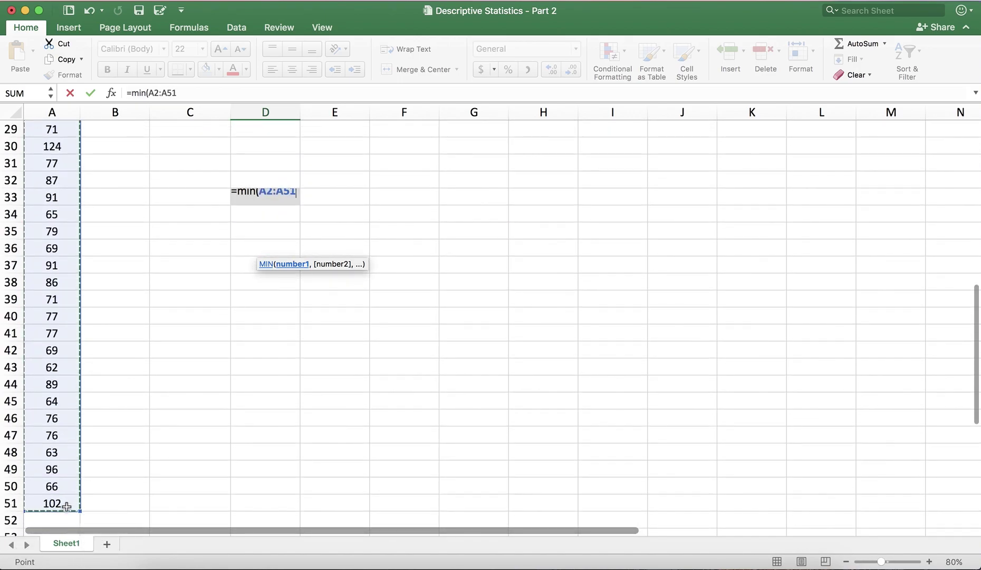
{"action": "scroll", "coordinate": [394, 326], "scroll_direction": "up", "scroll_amount": 10}
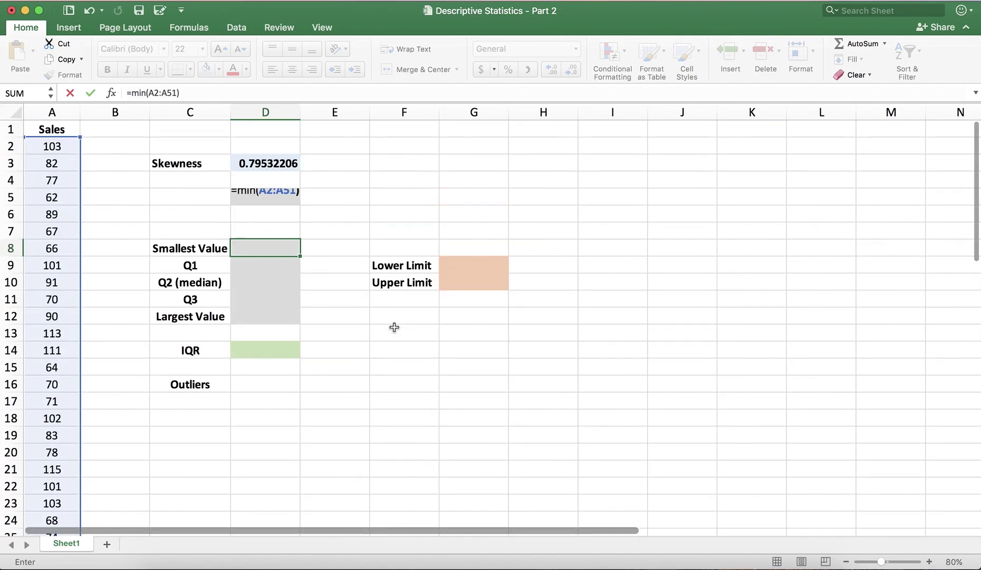
{"action": "type", "text": ")"}
{"action": "key", "text": "Return"}
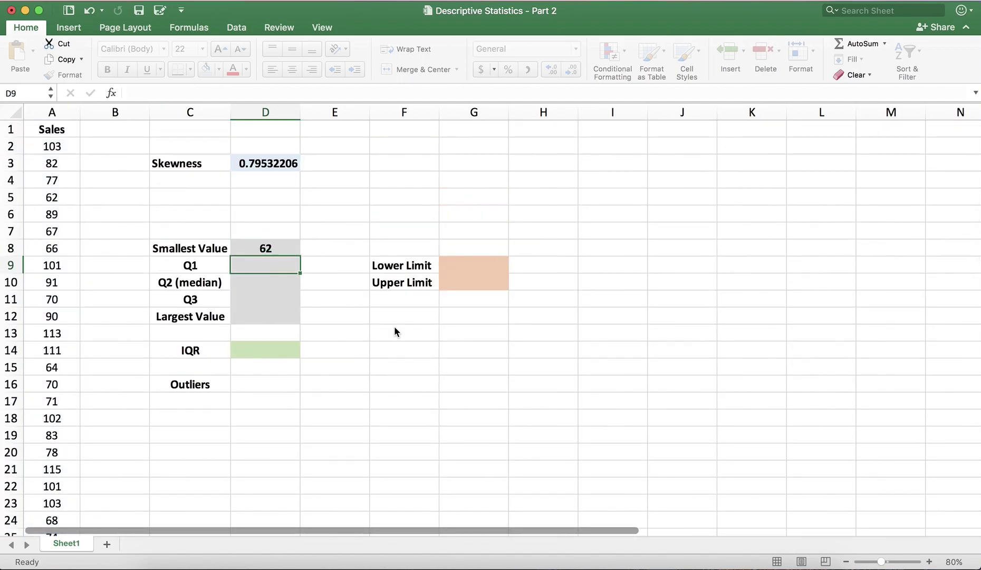
{"action": "left_click", "coordinate": [288, 246]}
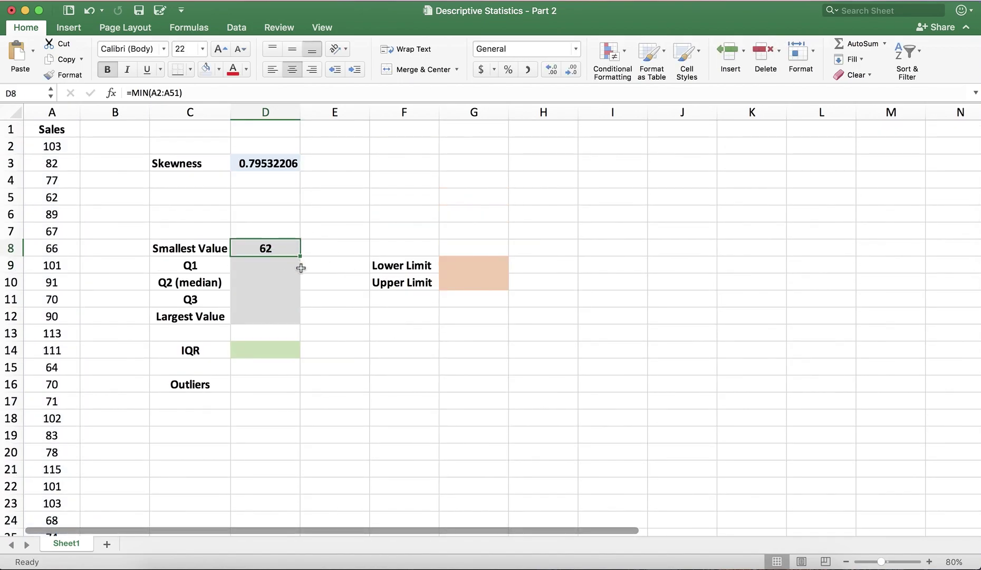
{"action": "left_click", "coordinate": [265, 266]}
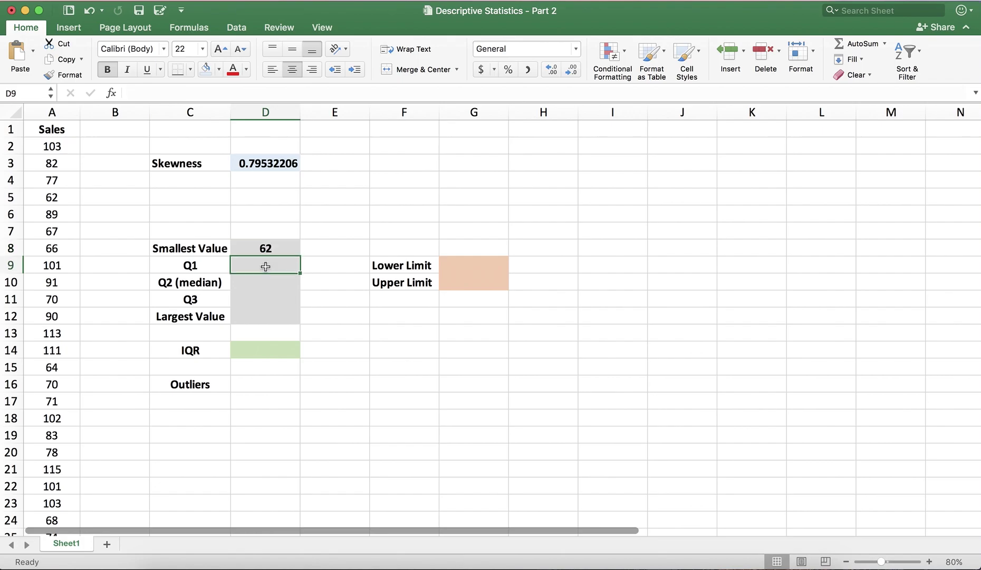
Step: Enter =QUARTILE(A2:A51,1) in D9 to get a Q1 of 70
{"action": "type", "text": "="}
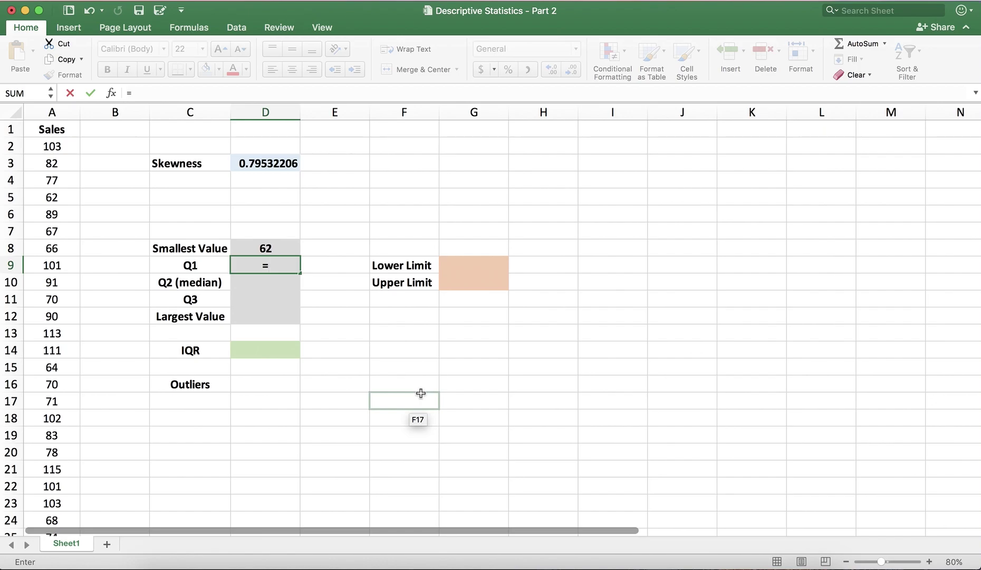
{"action": "type", "text": "quartilel"}
{"action": "key", "text": "BackSpace"}
{"action": "type", "text": "("}
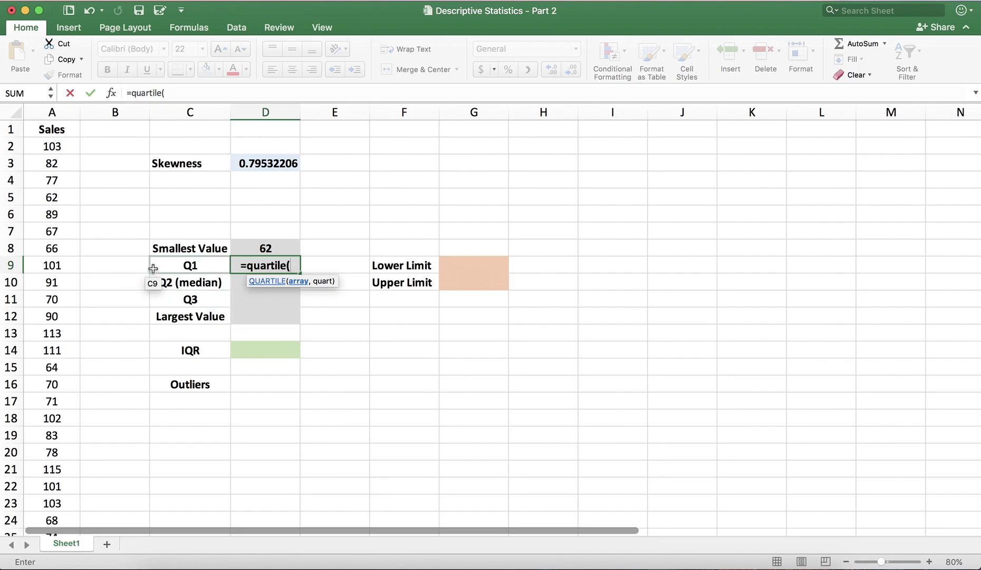
{"action": "type", "text": "A2:A51"}
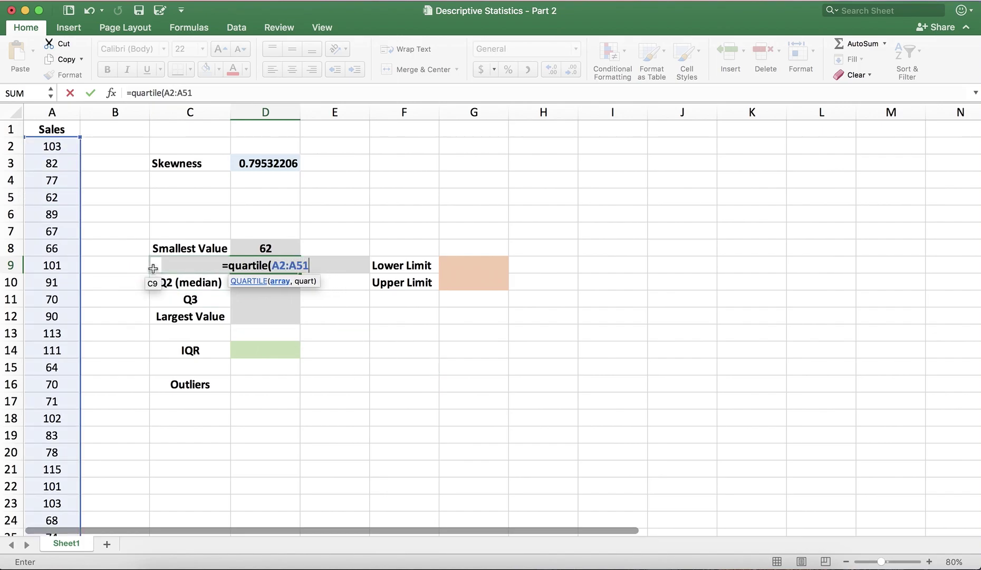
{"action": "type", "text": ","}
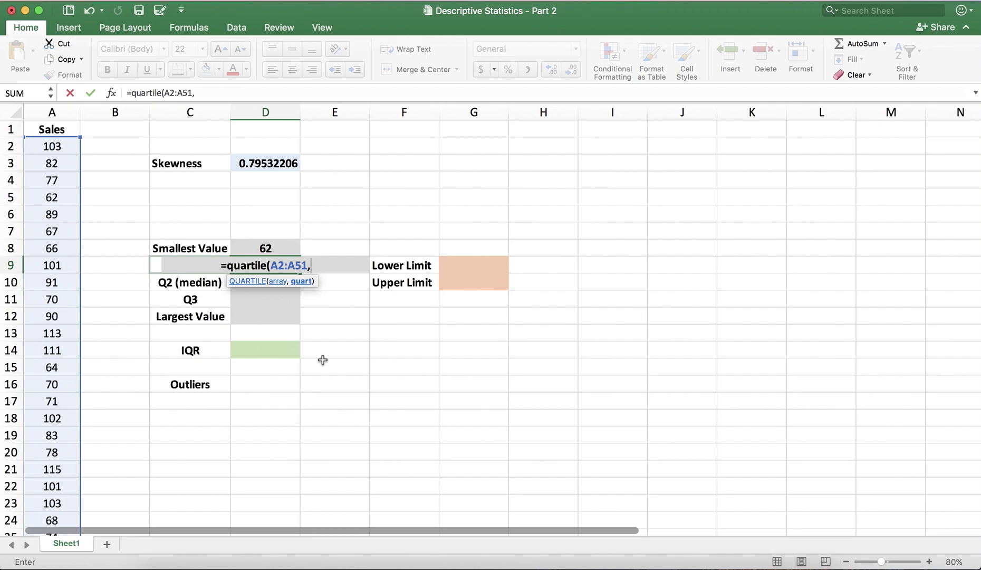
{"action": "type", "text": "1"}
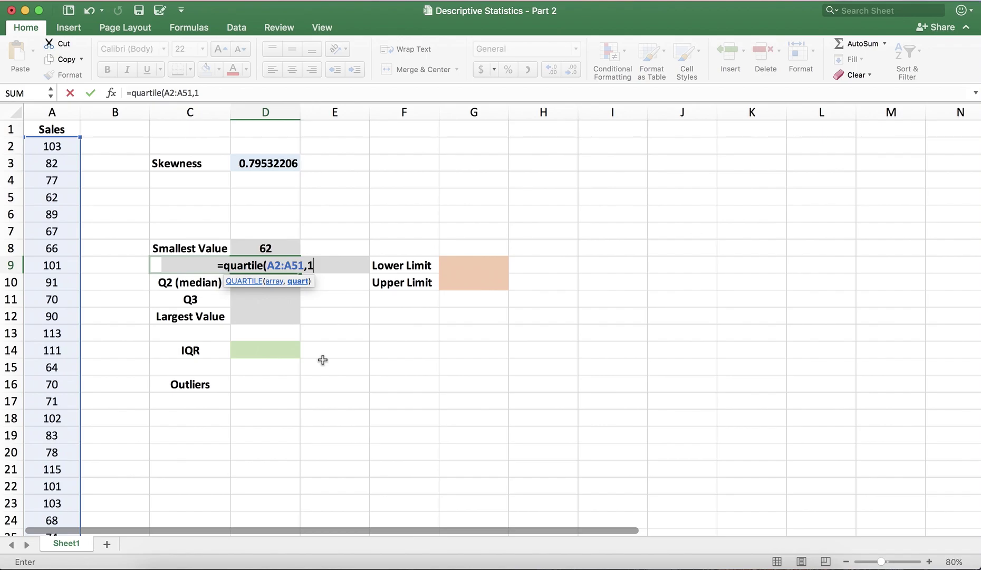
{"action": "type", "text": ")"}
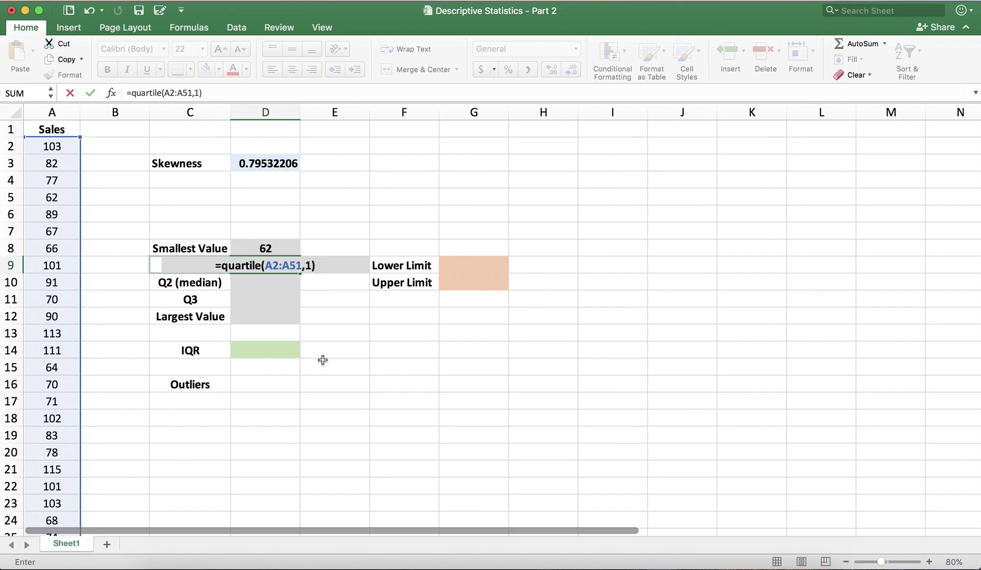
{"action": "key", "text": "Return"}
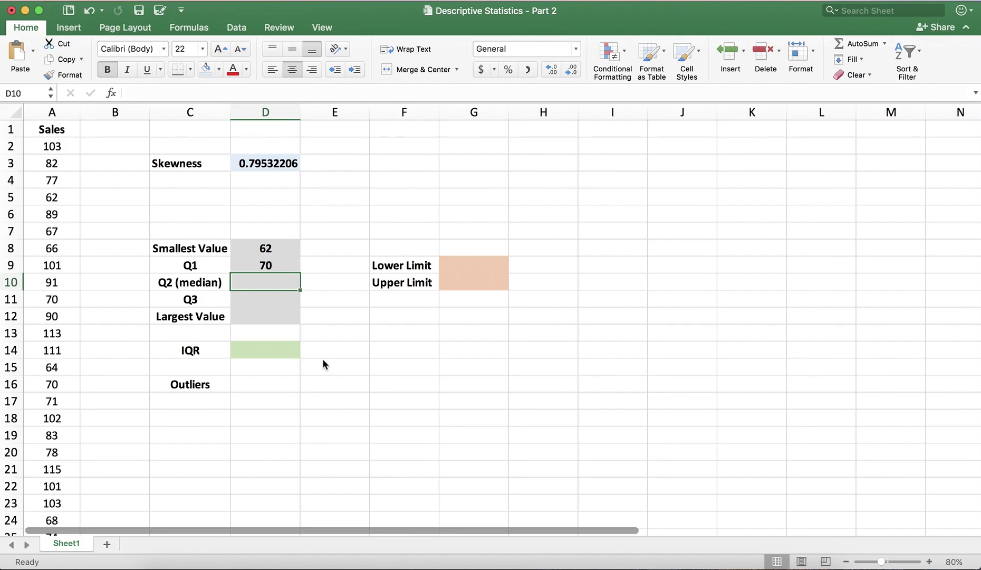
Step: Enter =QUARTILE(A2:A51,2) in D10 for a median of 77.5
{"action": "type", "text": "="}
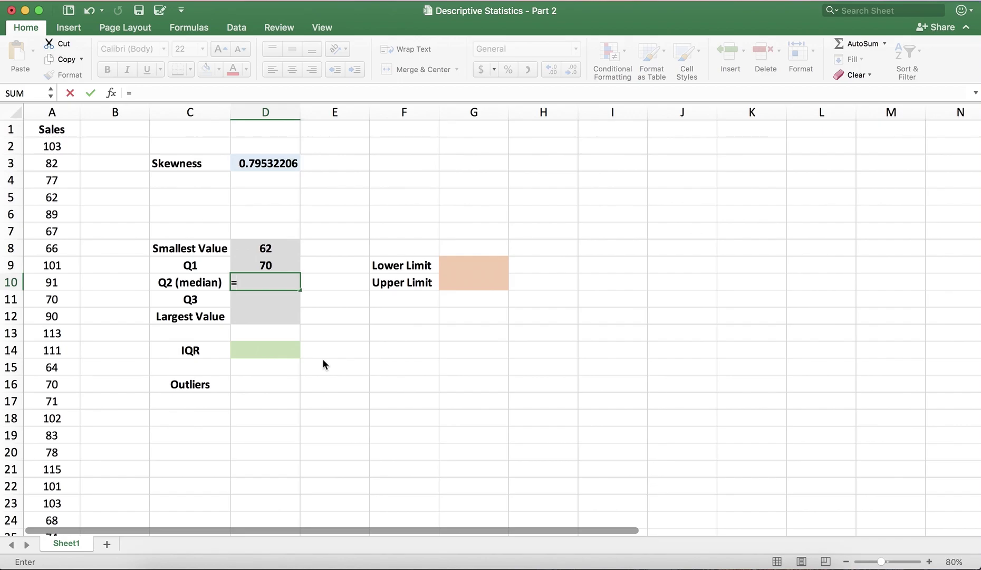
{"action": "type", "text": "quartile(A2:A5"}
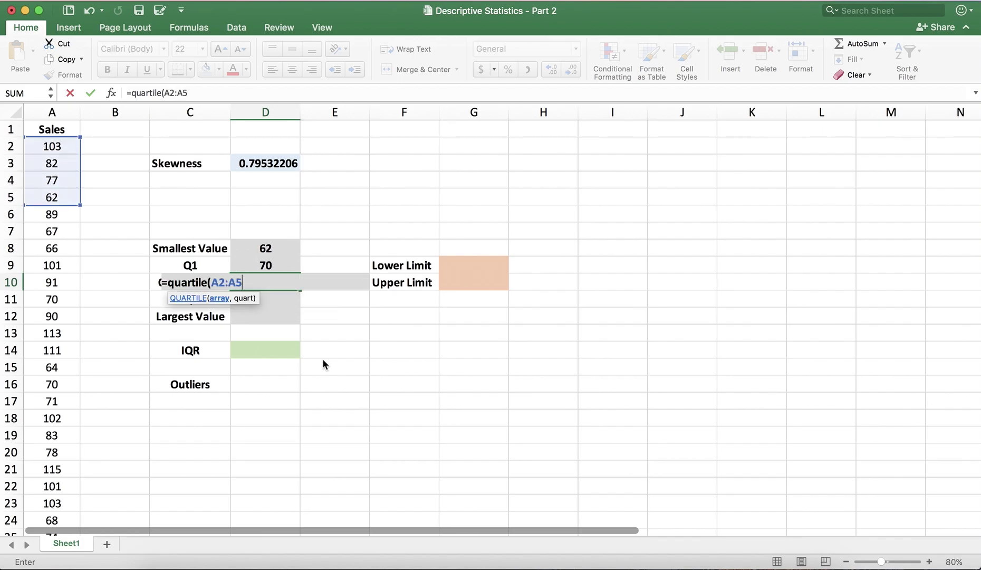
{"action": "type", "text": "1,2)"}
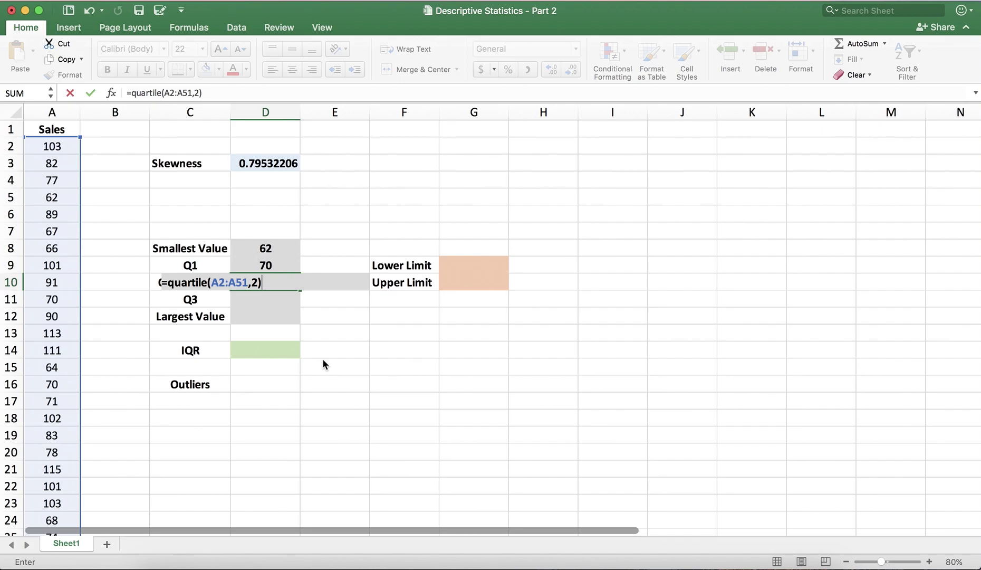
{"action": "key", "text": "Return"}
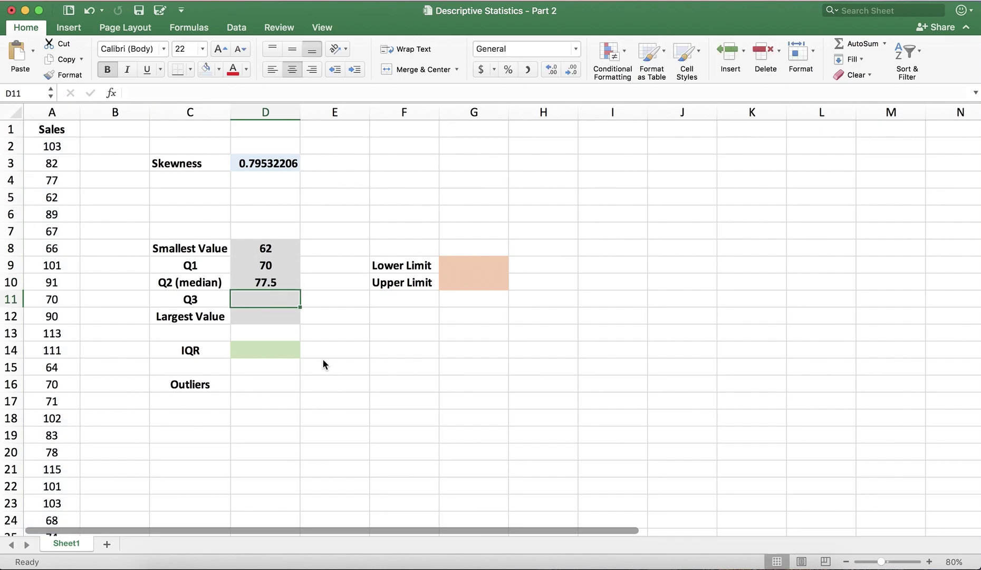
Step: Enter =QUARTILE(A2:A51,3) in D11, giving a Q3 of 91
{"action": "type", "text": "=quarti"}
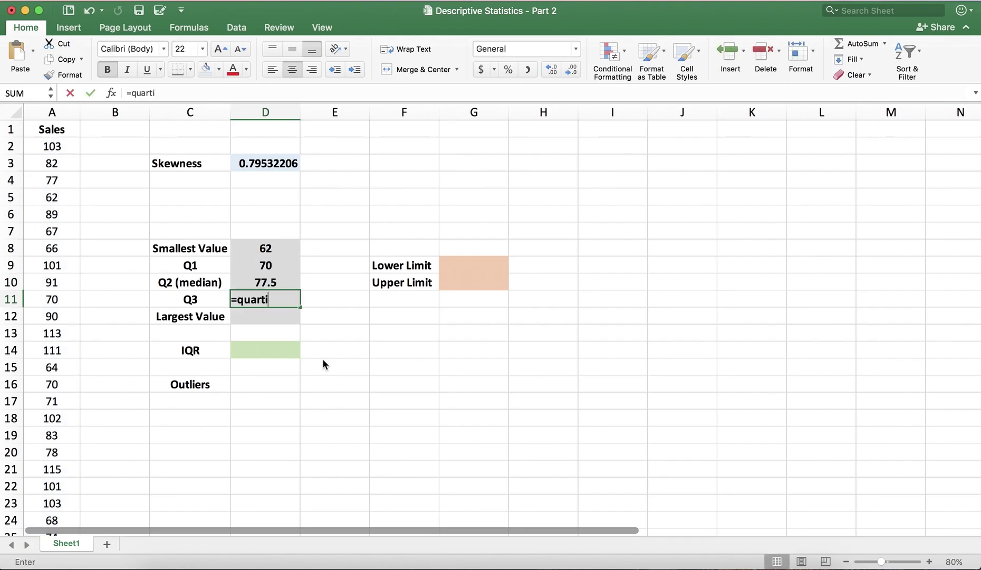
{"action": "type", "text": "le(A2"}
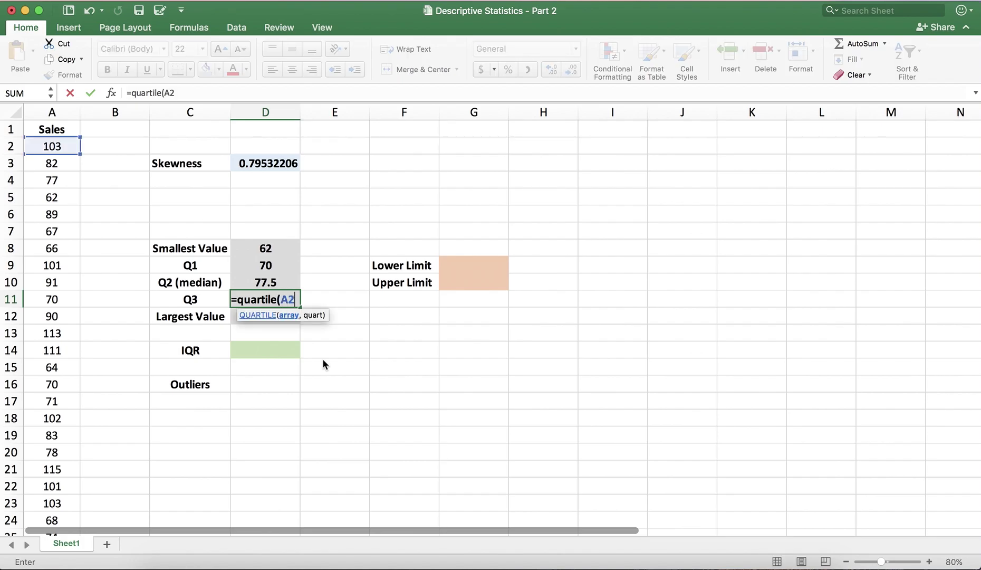
{"action": "type", "text": ":A51,"}
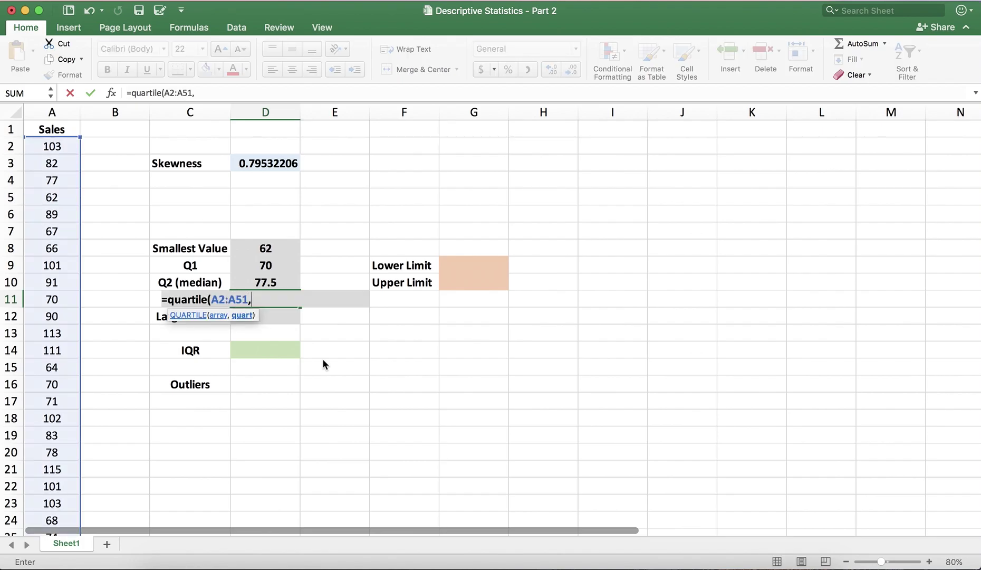
{"action": "type", "text": "3)"}
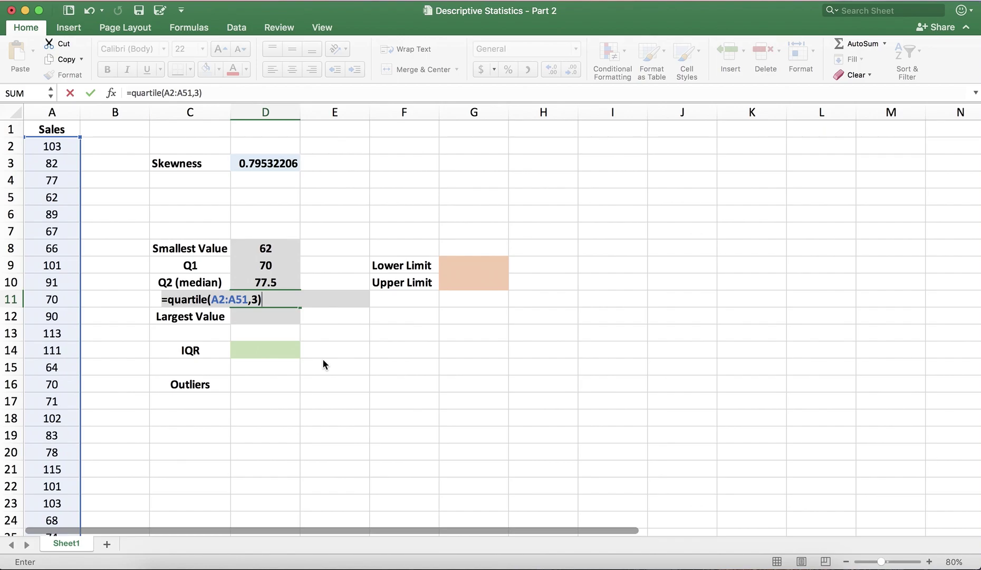
{"action": "key", "text": "Return"}
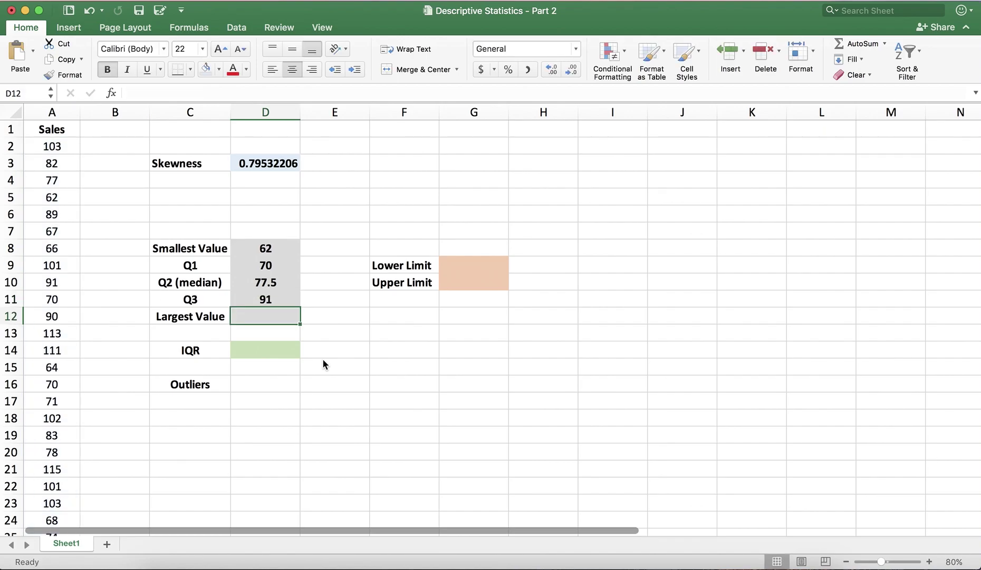
Step: Enter =MAX(A2:A51) in D12 so the Largest Value shows 124
{"action": "type", "text": "="}
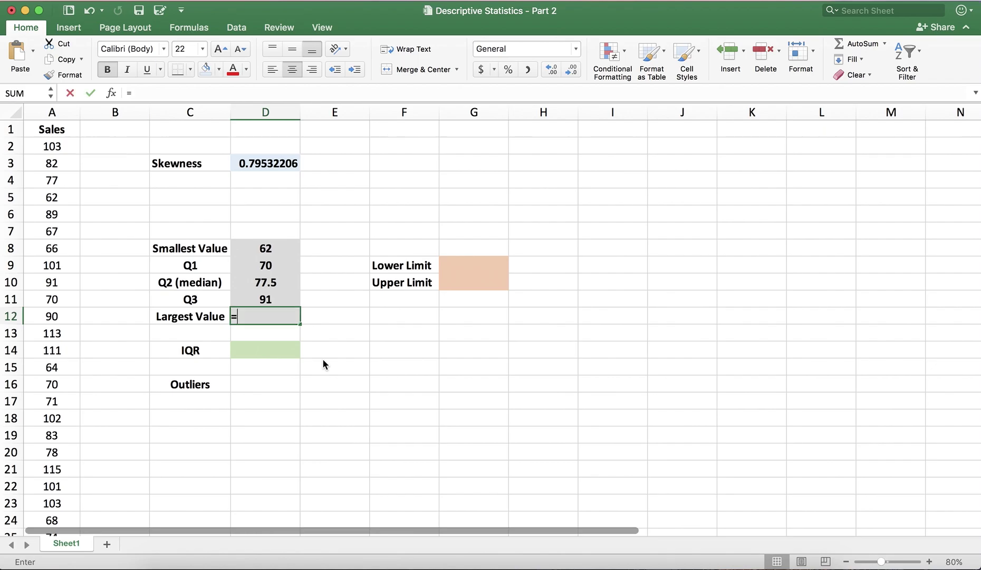
{"action": "type", "text": "m"}
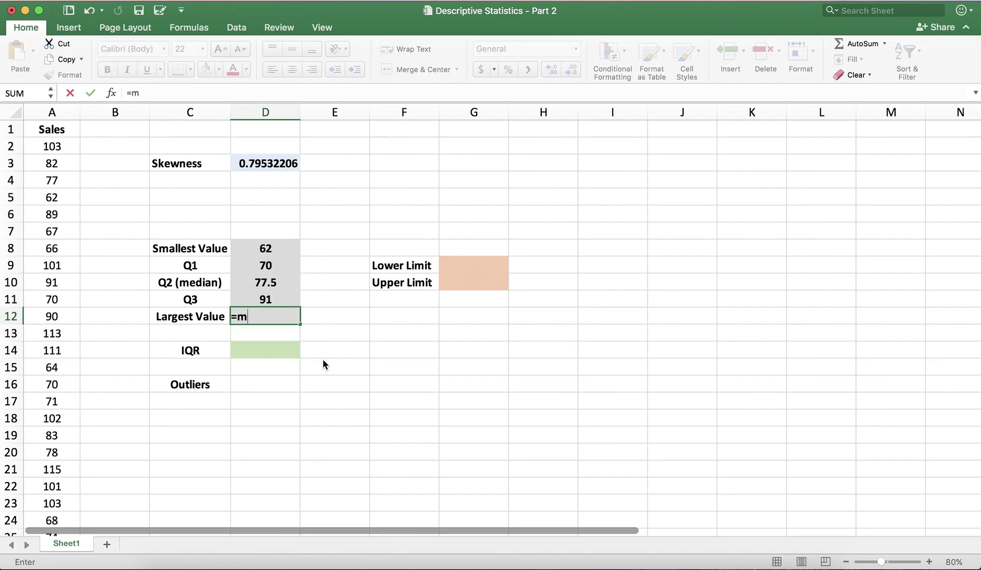
{"action": "type", "text": "ax(A2"}
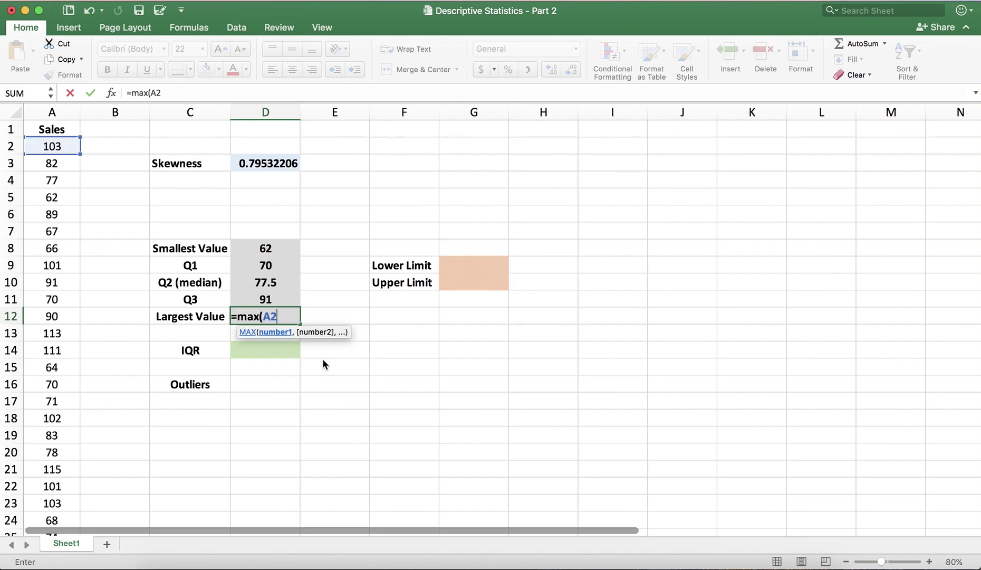
{"action": "type", "text": ":A51)"}
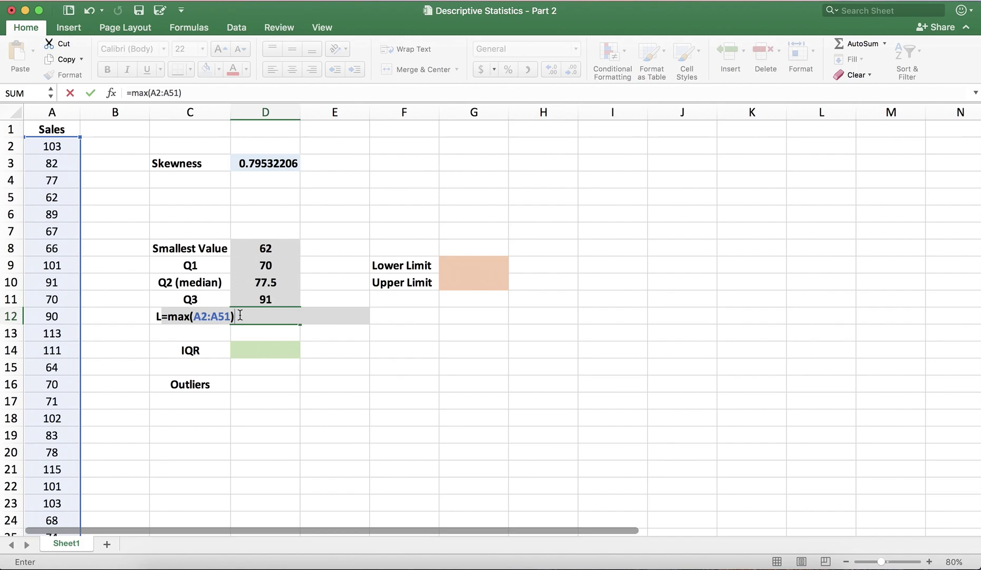
{"action": "key", "text": "Return"}
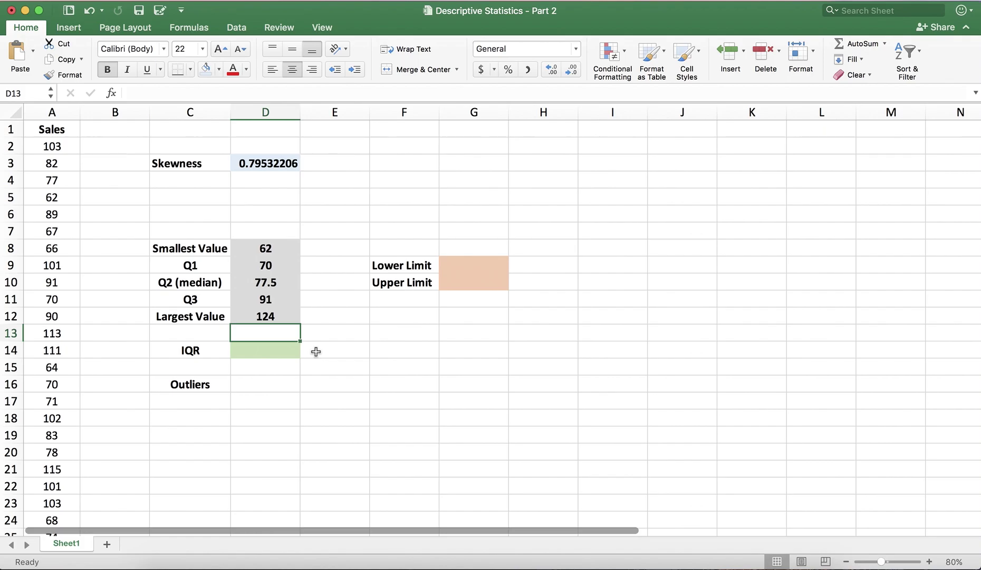
{"action": "left_click", "coordinate": [279, 352]}
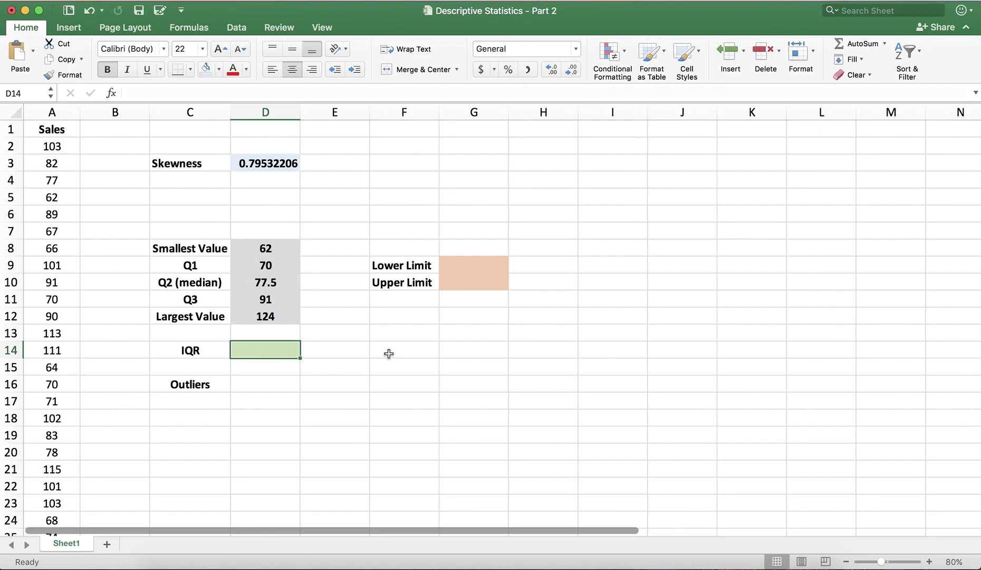
Step: Enter =D11-D9 in D14 so the IQR shows 21
{"action": "left_click", "coordinate": [203, 350]}
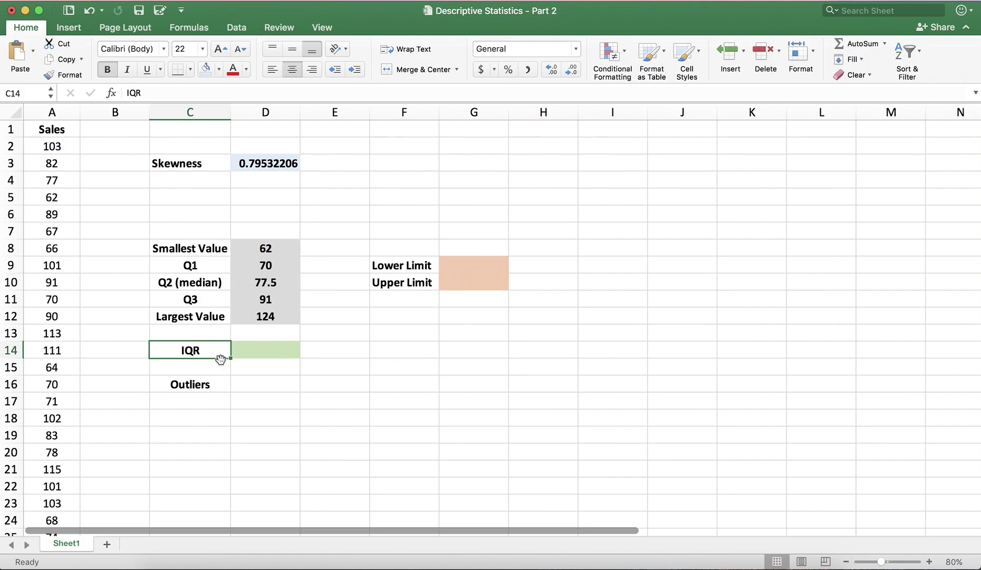
{"action": "left_click", "coordinate": [271, 349]}
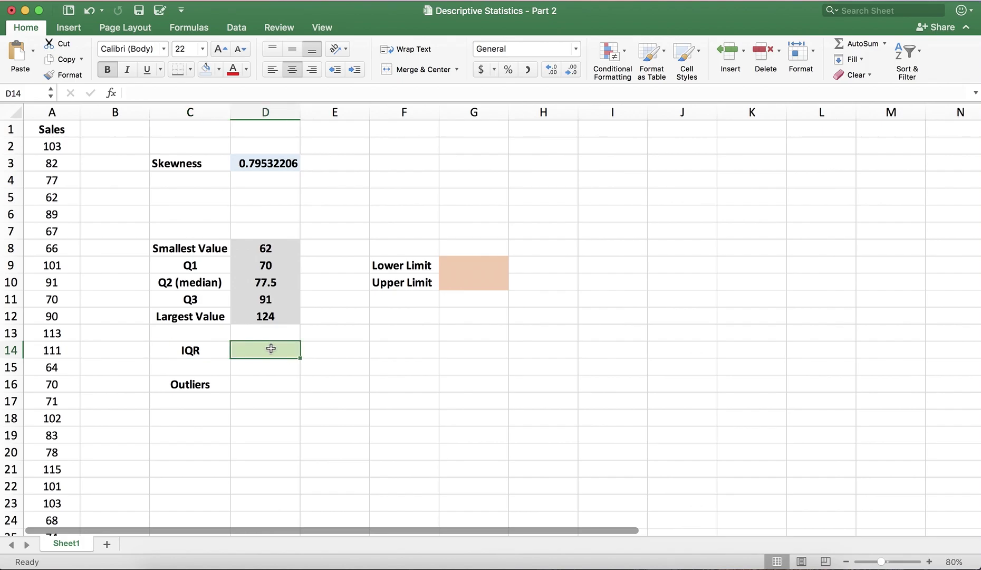
{"action": "type", "text": "="}
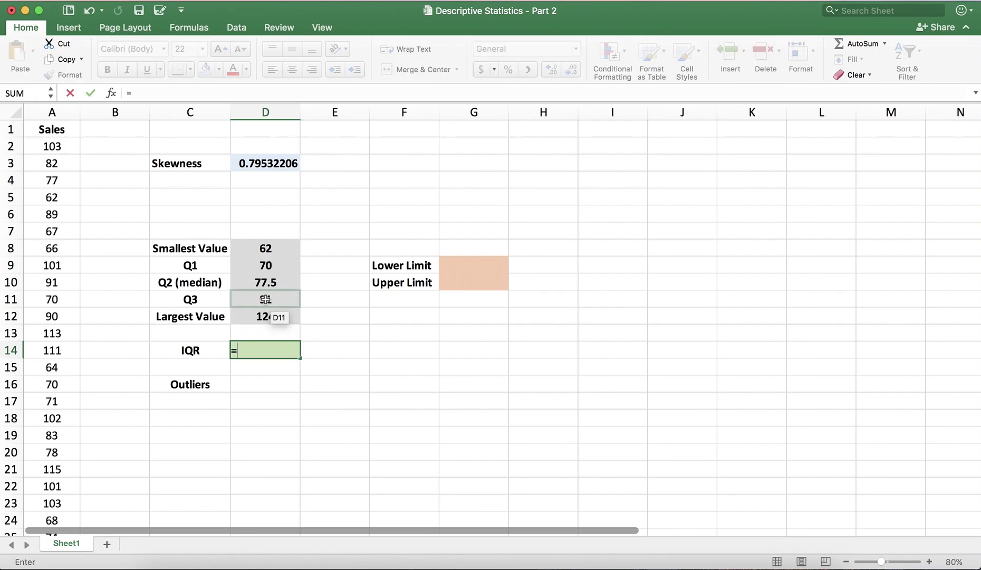
{"action": "left_click", "coordinate": [265, 299]}
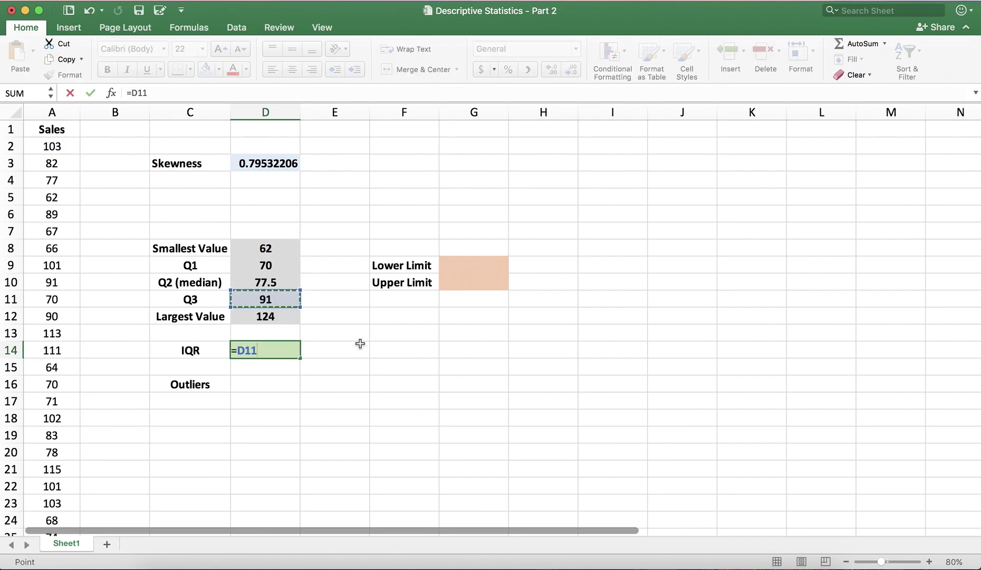
{"action": "type", "text": "-"}
{"action": "left_click", "coordinate": [274, 266]}
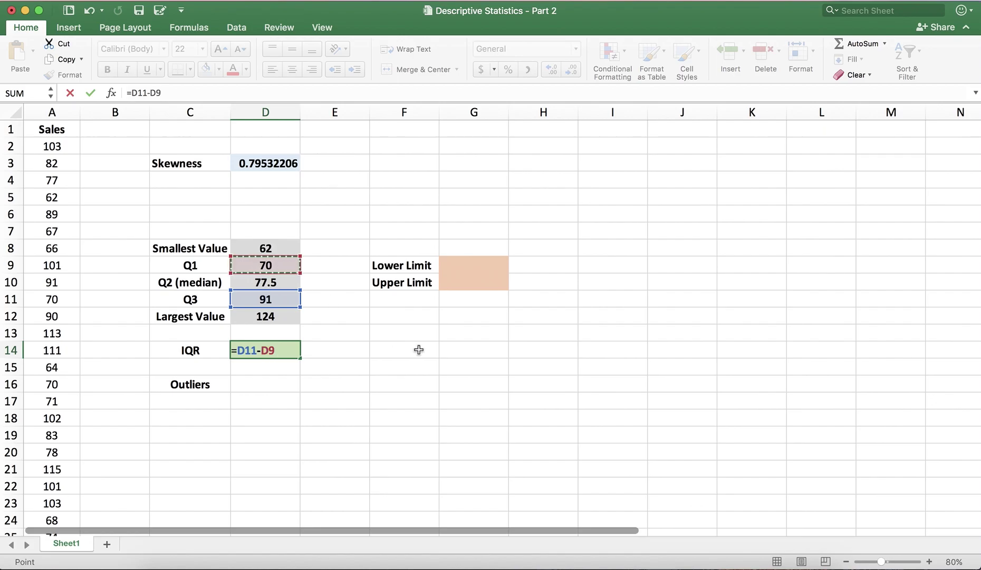
{"action": "key", "text": "Return"}
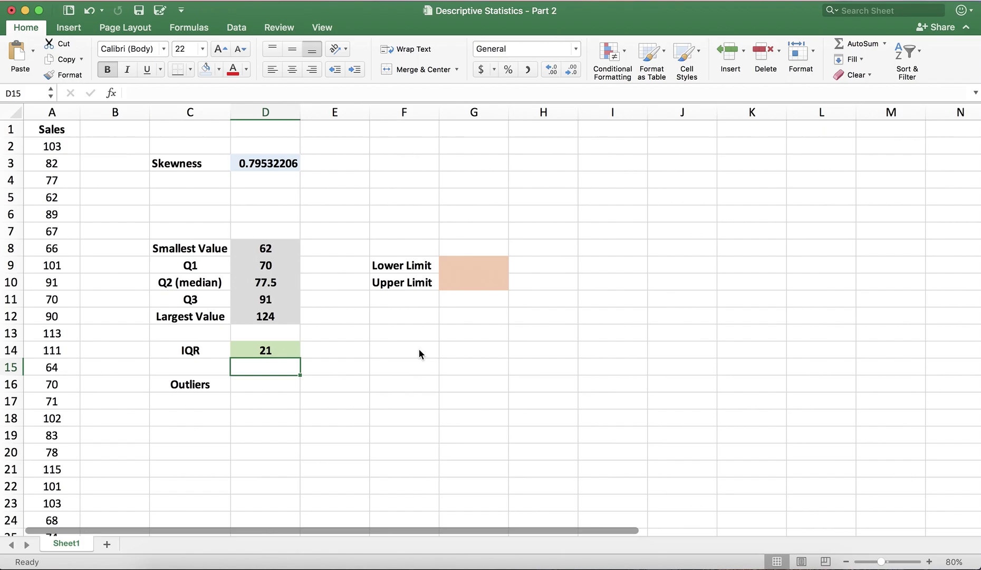
{"action": "left_click", "coordinate": [275, 353]}
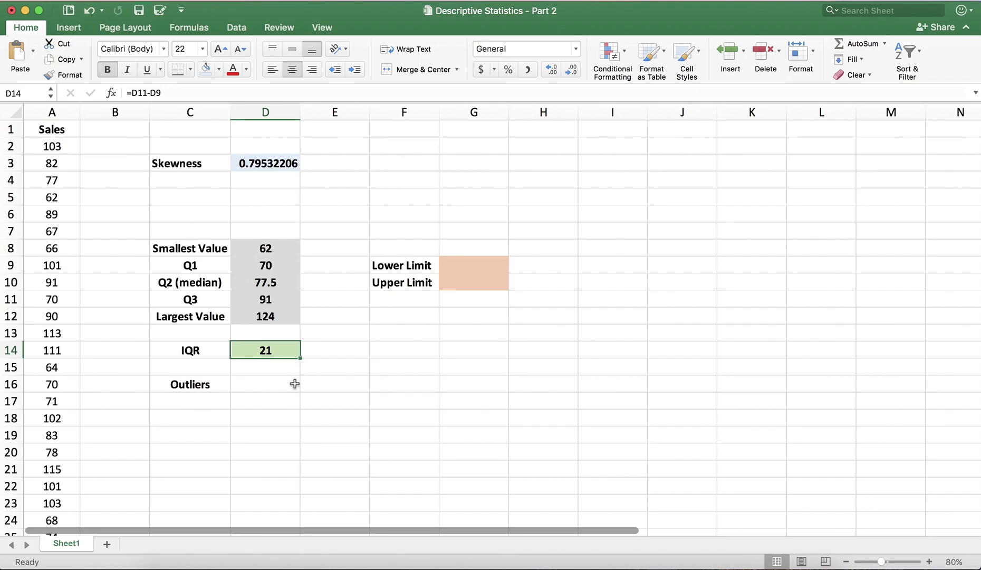
Step: Enter =D9-1.5*D14 in G9 for a Lower Limit of 38.5
{"action": "left_click", "coordinate": [473, 265]}
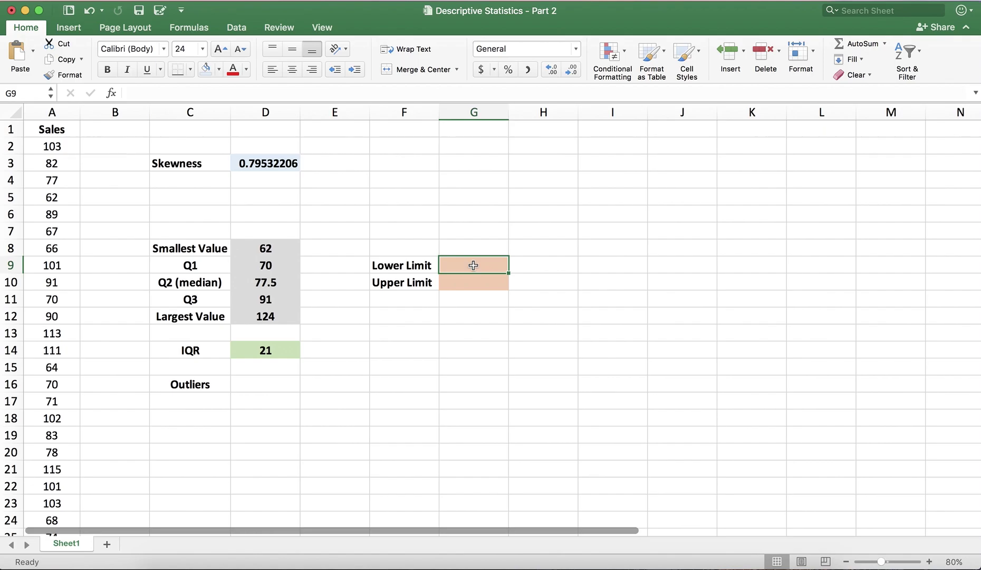
{"action": "type", "text": "="}
{"action": "left_click", "coordinate": [287, 264]}
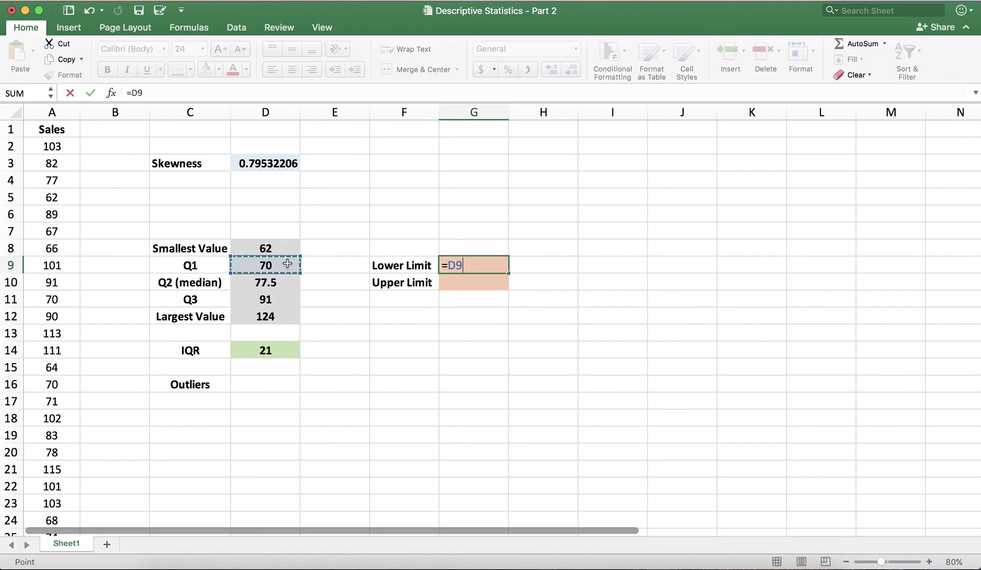
{"action": "type", "text": "-1.5*"}
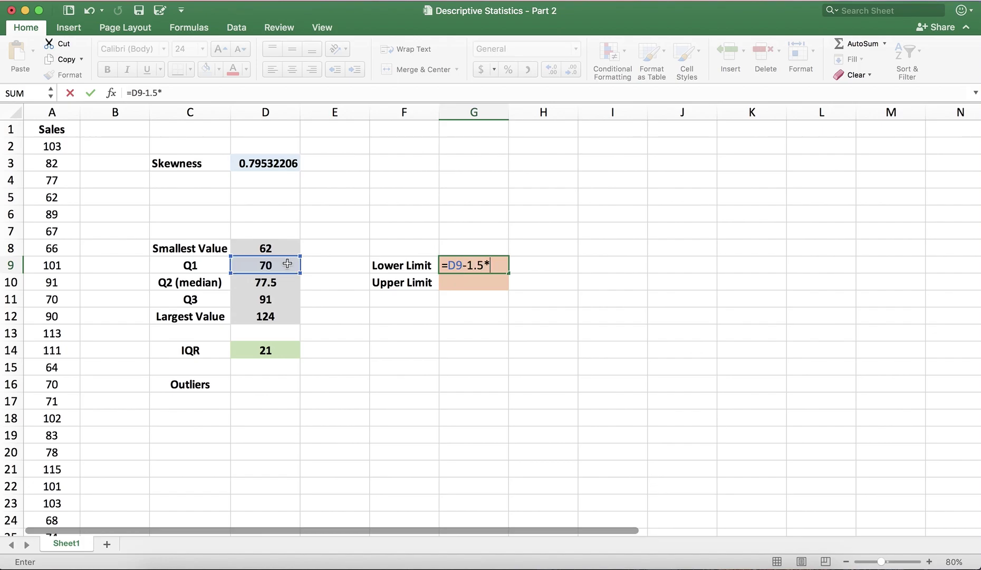
{"action": "left_click", "coordinate": [282, 350]}
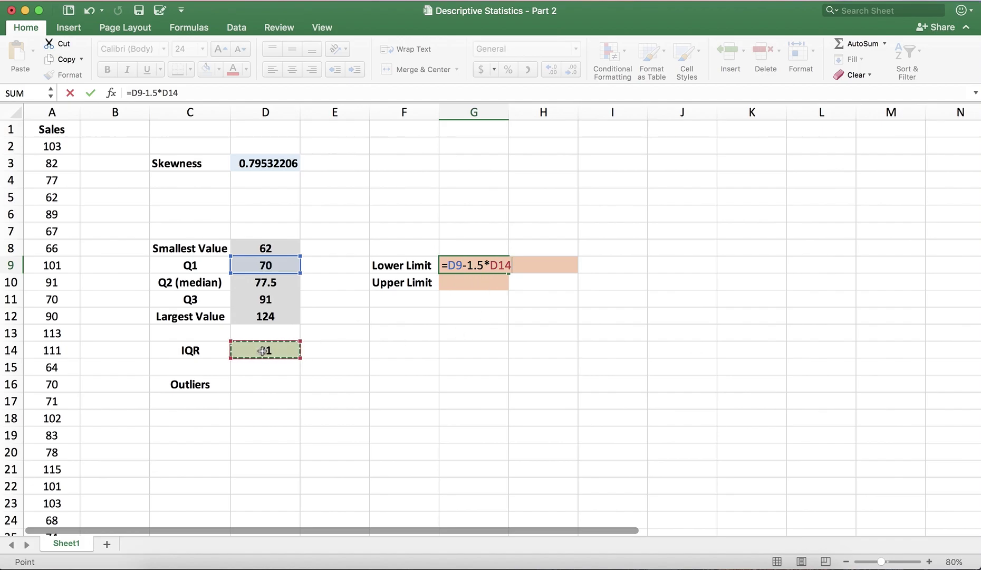
{"action": "key", "text": "Return"}
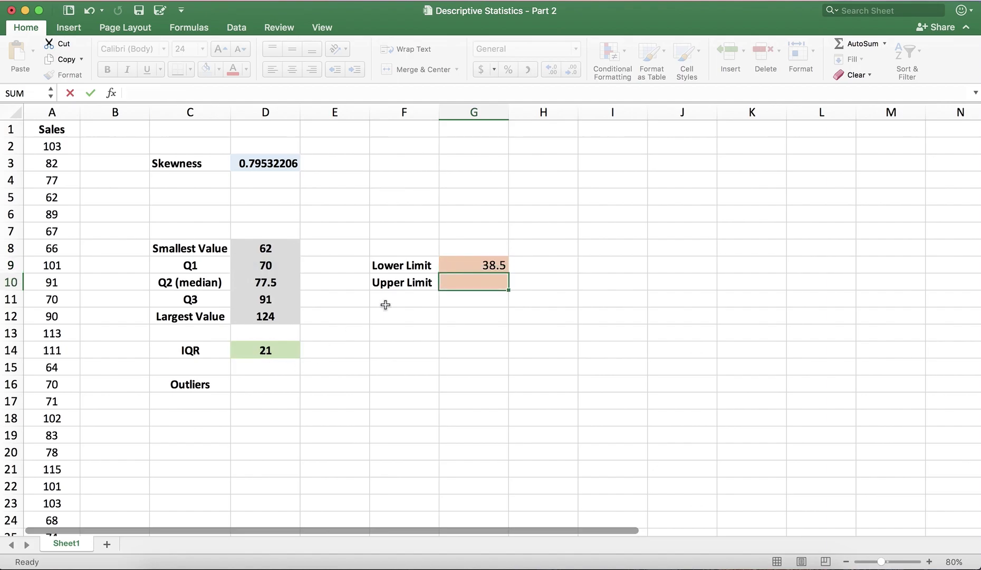
Step: Enter =D11+1.5*D14 in the Upper Limit cell, giving 122.5
{"action": "type", "text": "="}
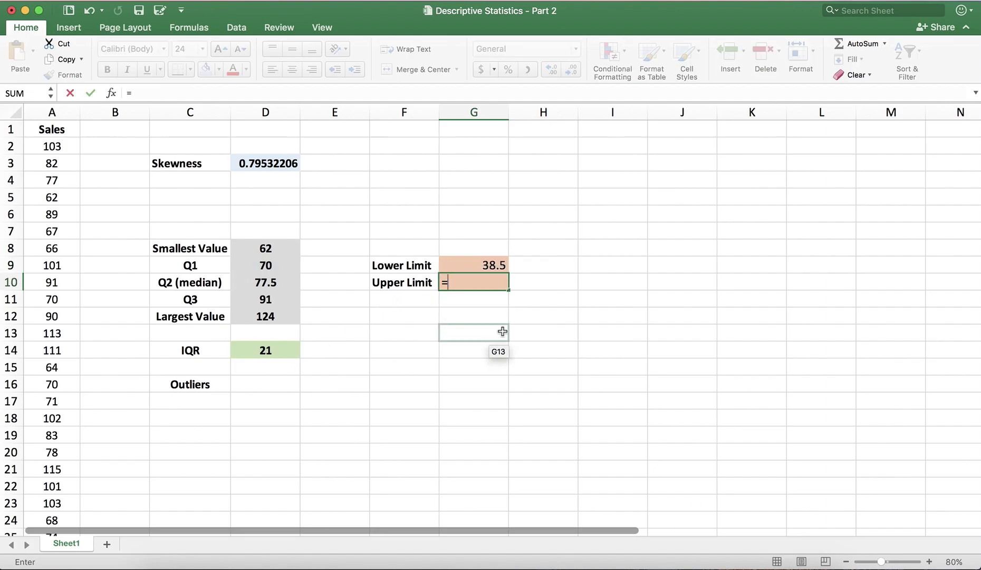
{"action": "left_click", "coordinate": [279, 298]}
{"action": "type", "text": "+1.5"}
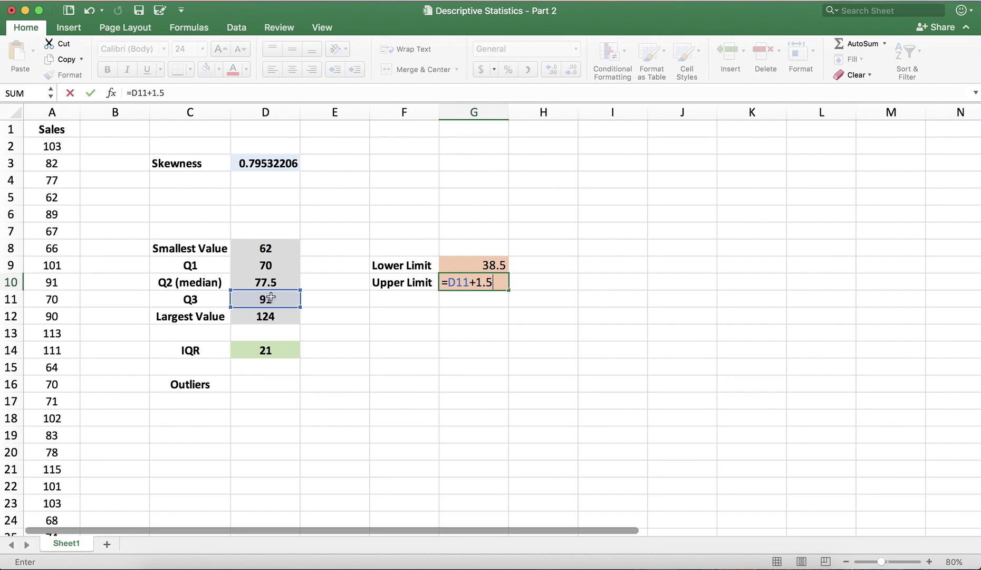
{"action": "type", "text": "*"}
{"action": "left_click", "coordinate": [275, 350]}
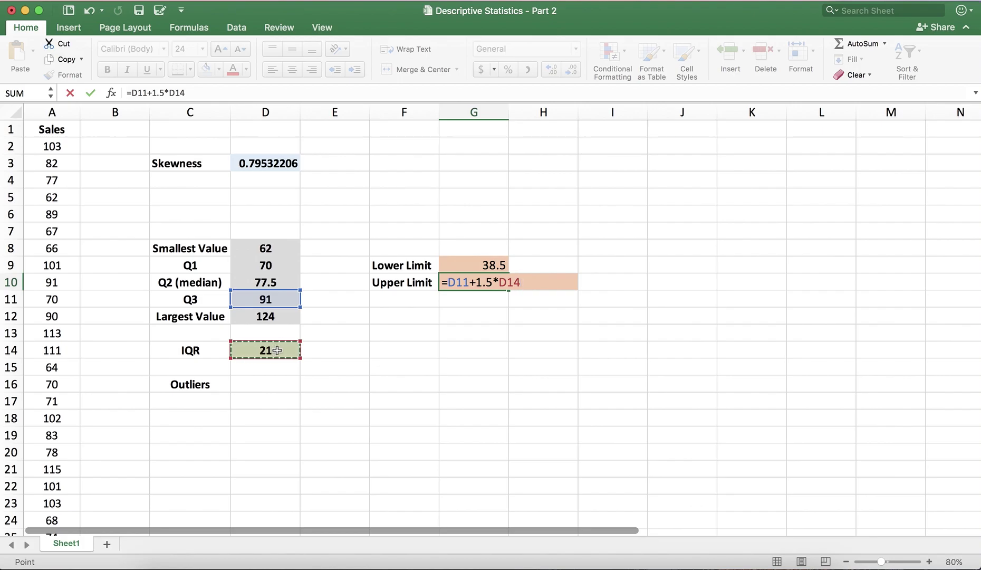
{"action": "key", "text": "Return"}
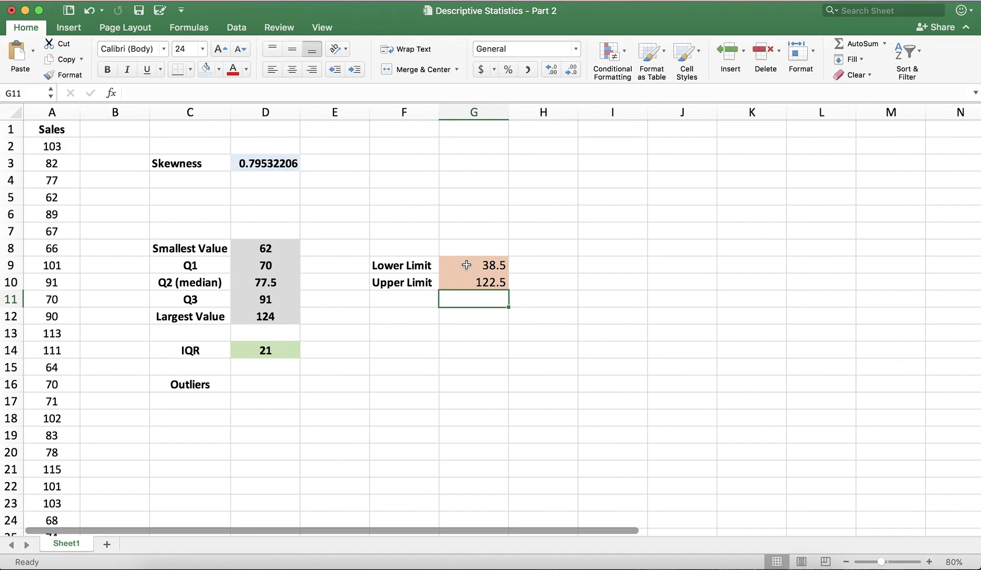
{"action": "key", "text": "ctrl+grave"}
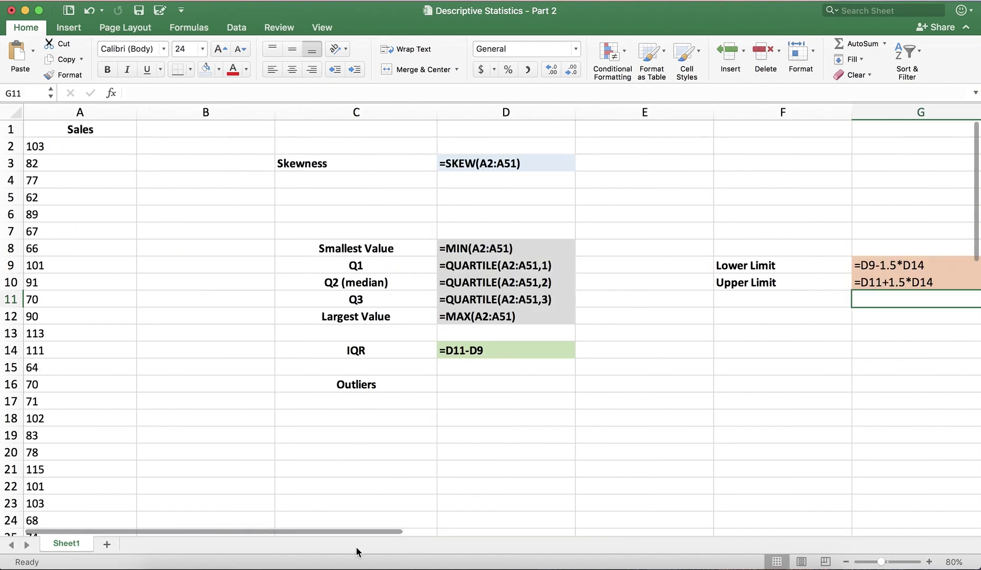
{"action": "left_click_drag", "start_coordinate": [357, 530], "coordinate": [486, 507]}
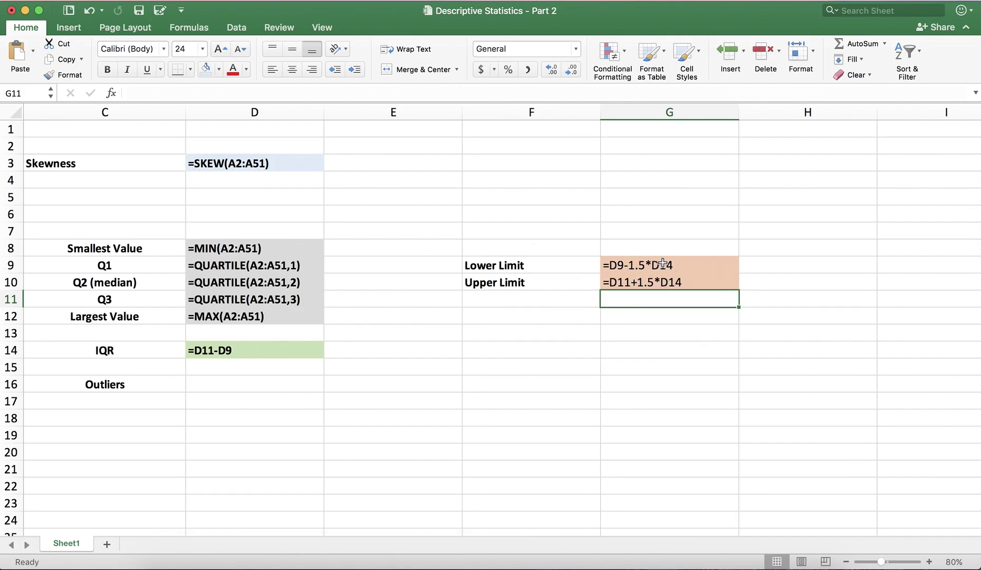
{"action": "key", "text": "ctrl+grave"}
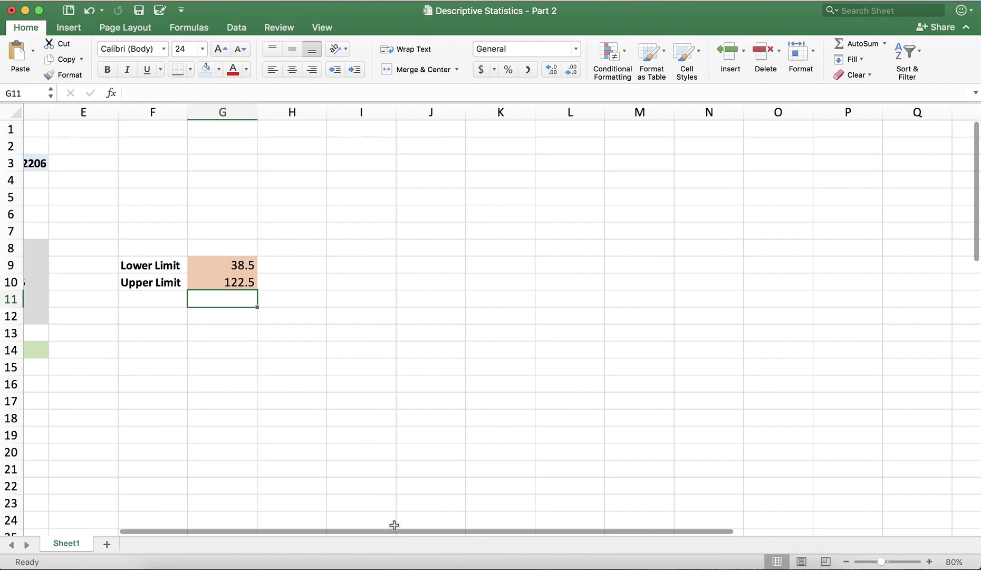
{"action": "scroll", "coordinate": [387, 525], "scroll_direction": "left", "scroll_amount": 5}
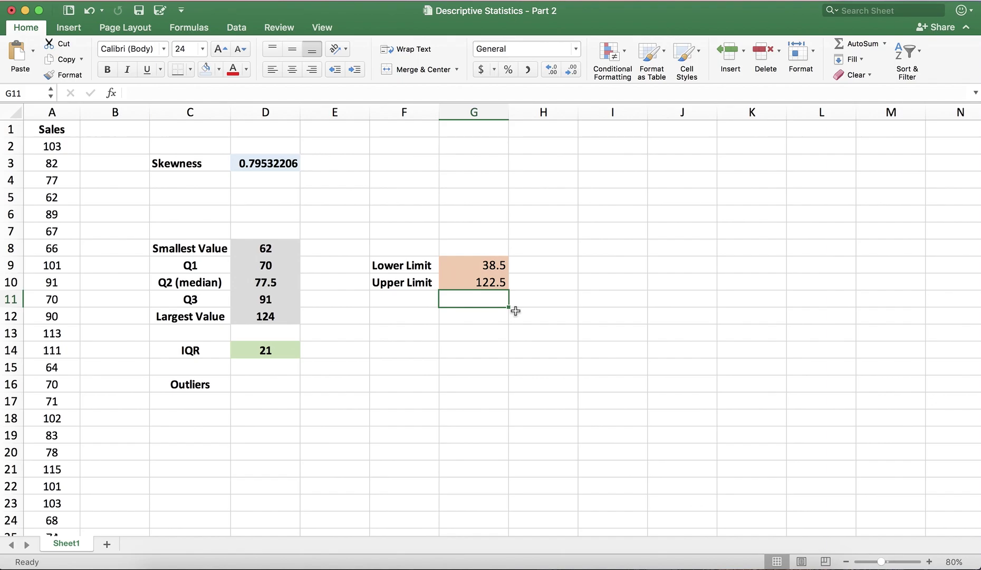
Step: Enter 'Any value:', 'smaller than LowerLimit:', 'Outlier' across I11:K11 and widen column J
{"action": "left_click", "coordinate": [604, 294]}
{"action": "type", "text": "An"}
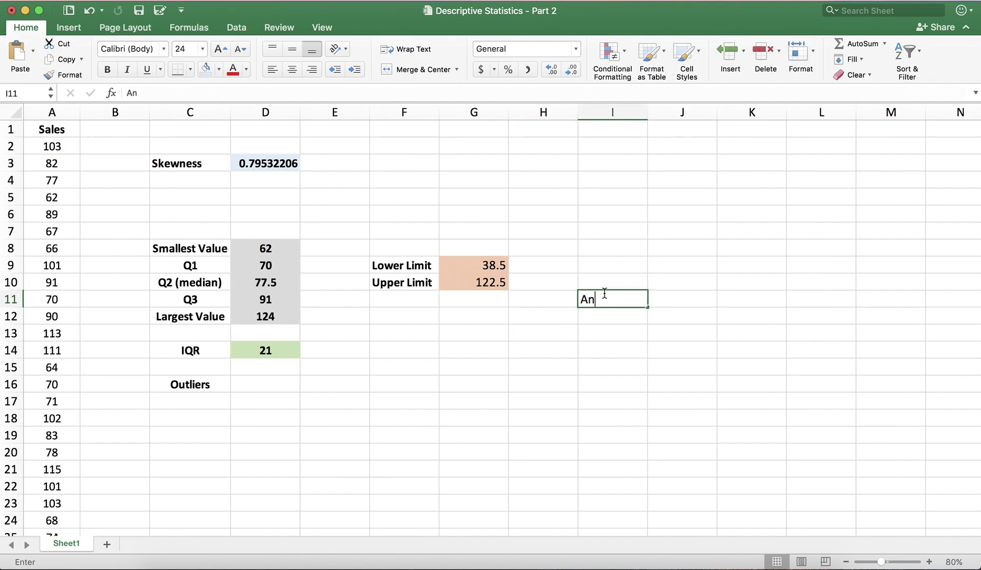
{"action": "type", "text": "y value"}
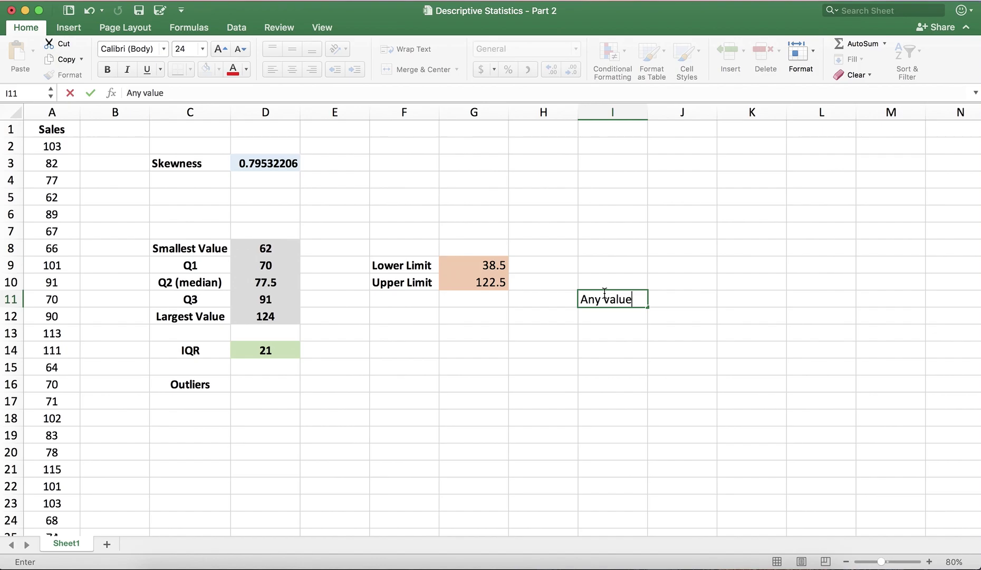
{"action": "type", "text": ":"}
{"action": "key", "text": "Tab"}
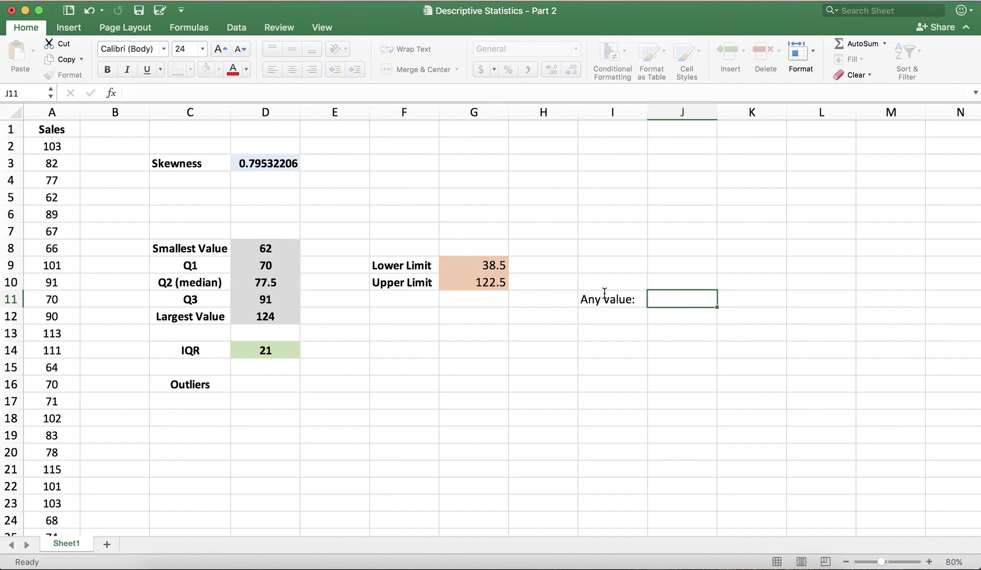
{"action": "type", "text": "smaller than LowerLimit:"}
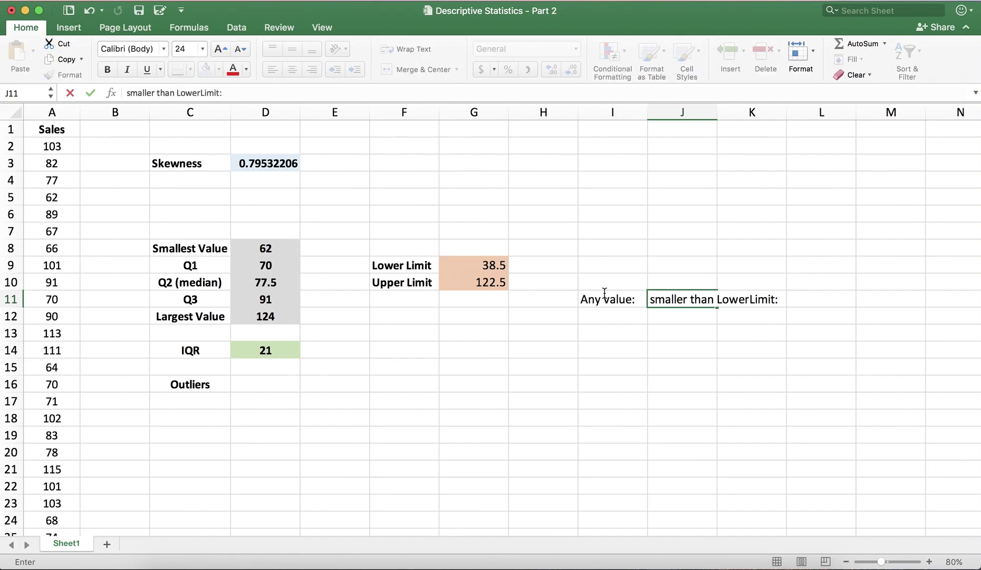
{"action": "key", "text": "Tab"}
{"action": "type", "text": "Outlier"}
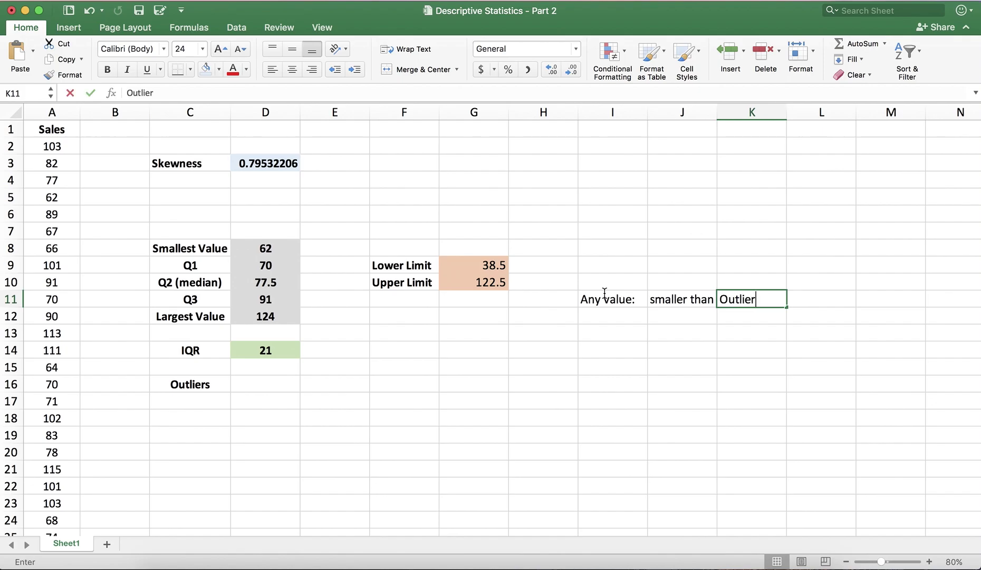
{"action": "key", "text": "Return"}
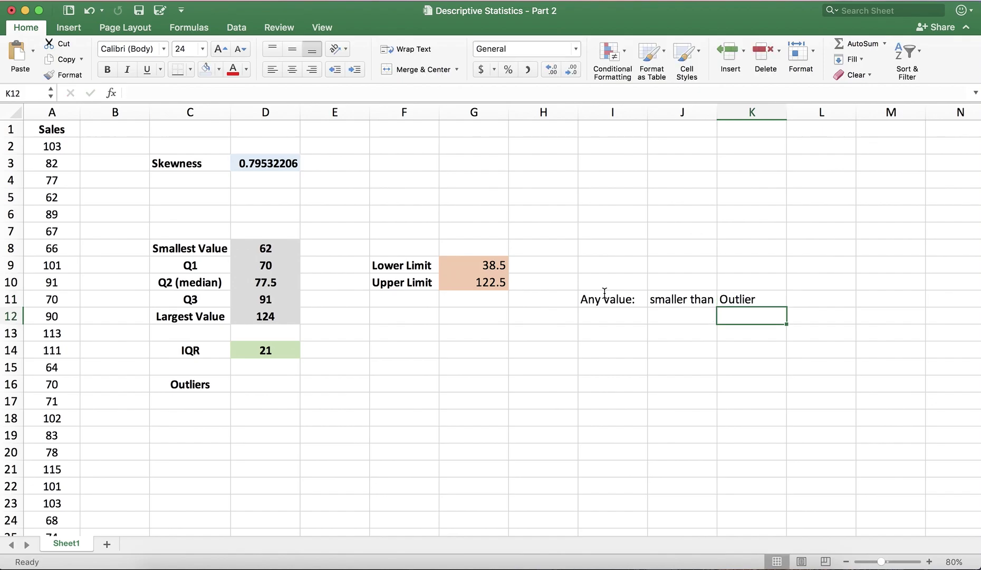
{"action": "left_click_drag", "start_coordinate": [718, 111], "coordinate": [808, 112]}
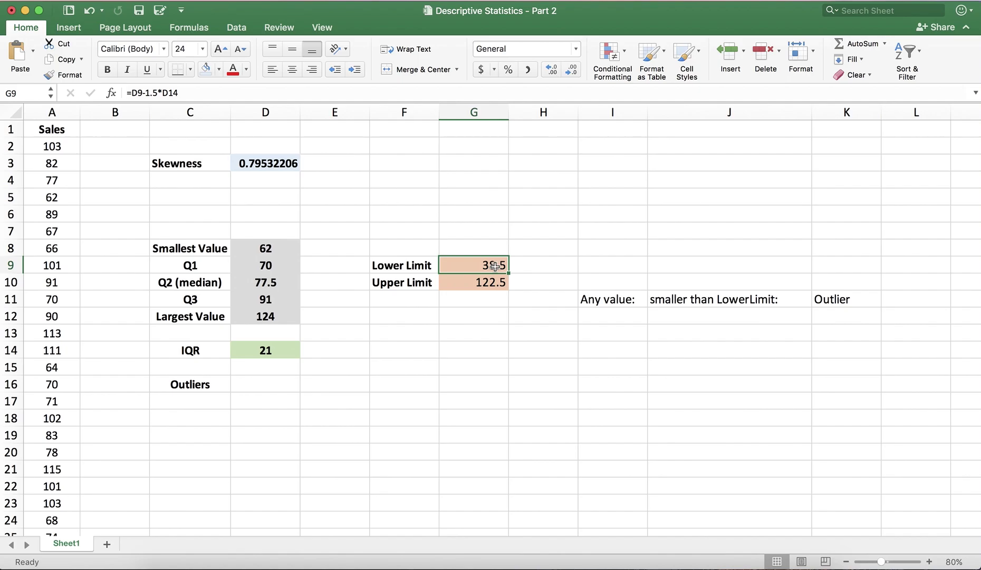
Step: Enter 'Any value:', 'greater than Upper Limit:', 'Outlier' across I12:K12
{"action": "left_click", "coordinate": [591, 317]}
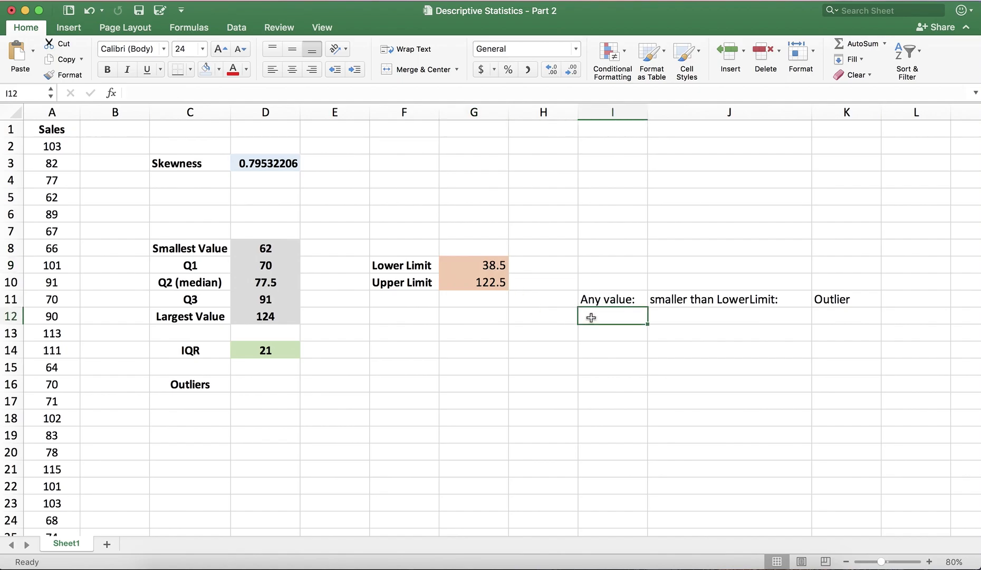
{"action": "type", "text": "A"}
{"action": "key", "text": "Tab"}
{"action": "type", "text": "greater than "}
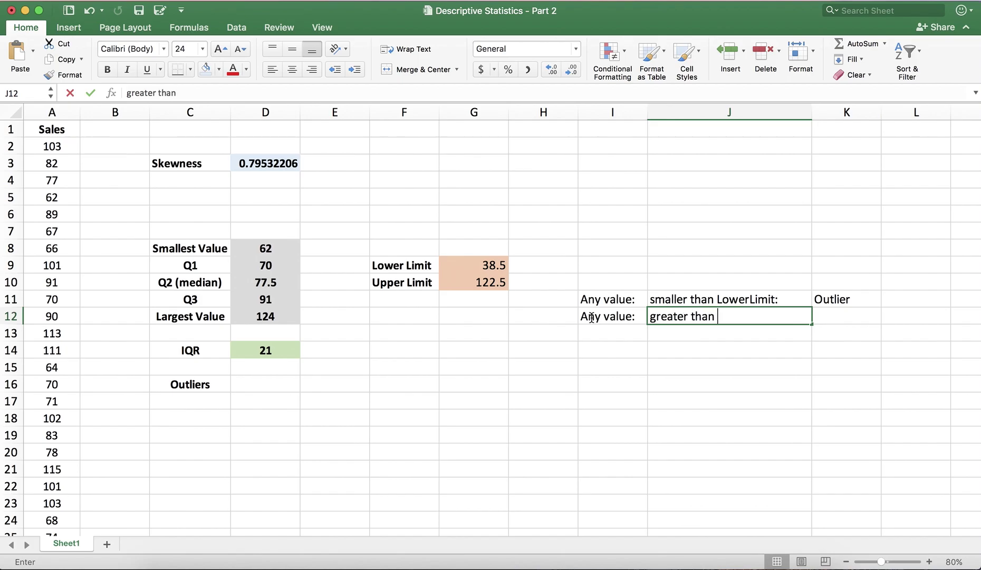
{"action": "type", "text": "Upper Limit:"}
{"action": "key", "text": "Tab"}
{"action": "type", "text": "Outlier"}
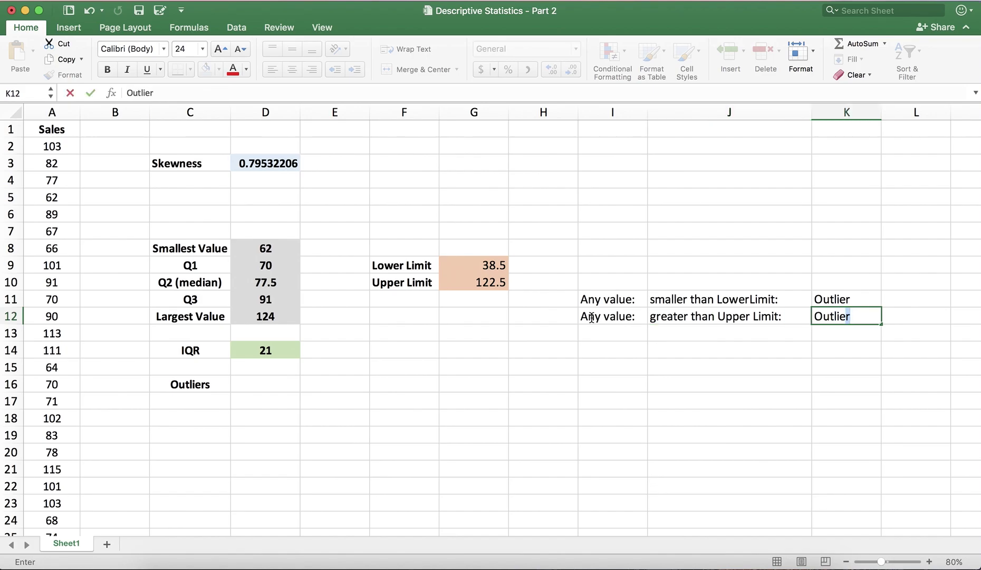
{"action": "key", "text": "Return"}
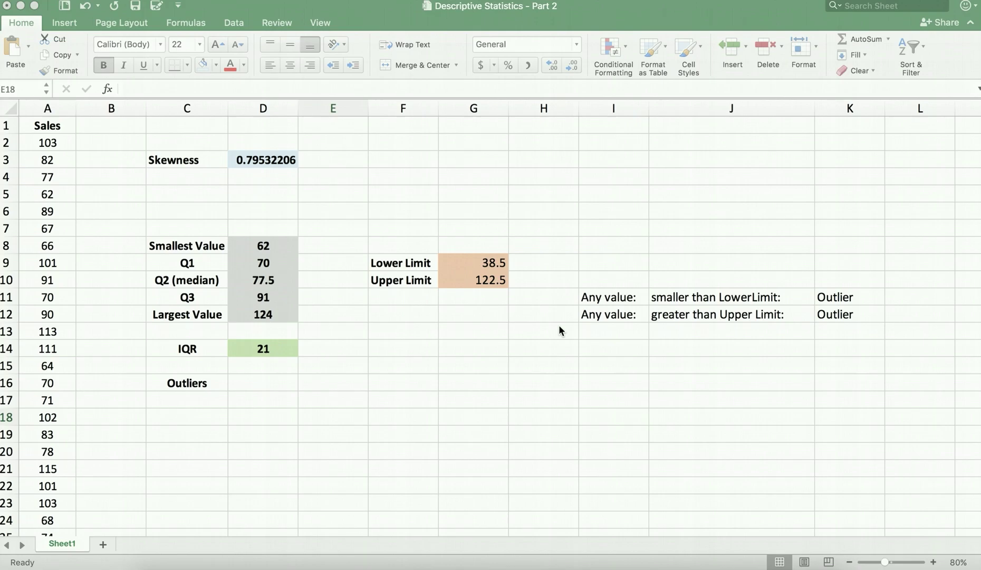
Step: Select the 50 sales values in A2:A51 and copy them
{"action": "left_click", "coordinate": [100, 112]}
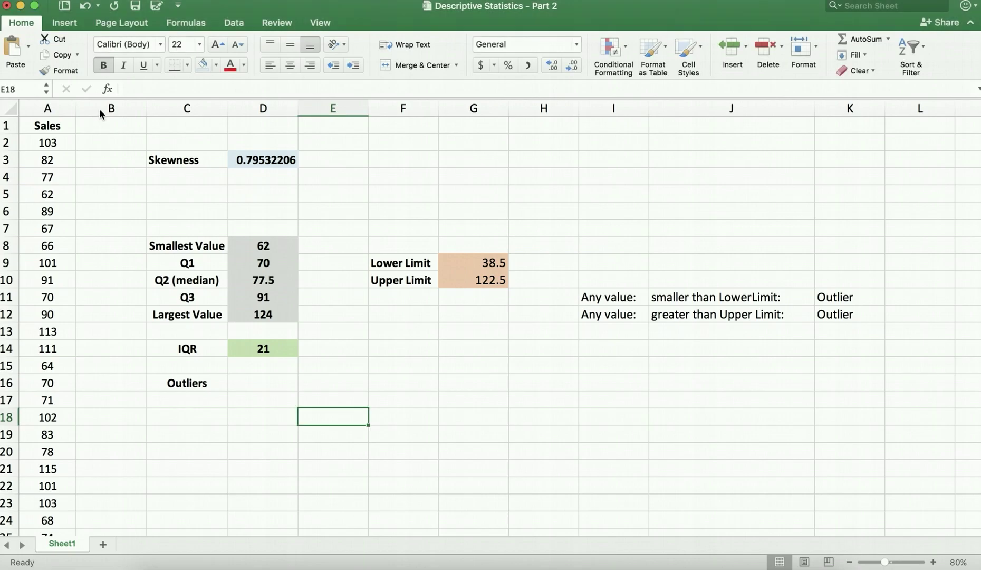
{"action": "left_click", "coordinate": [53, 141]}
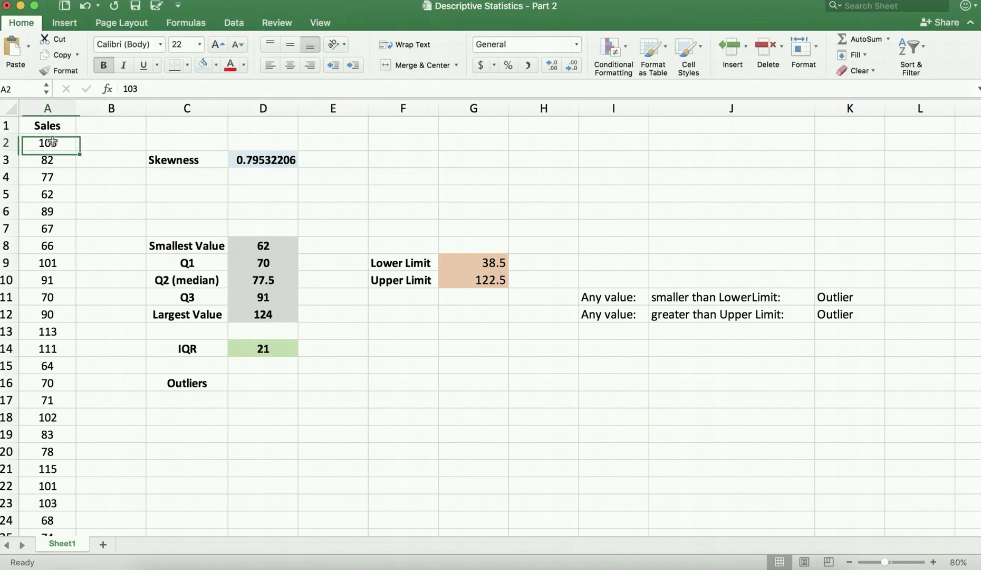
{"action": "key", "text": "ctrl+shift+Down"}
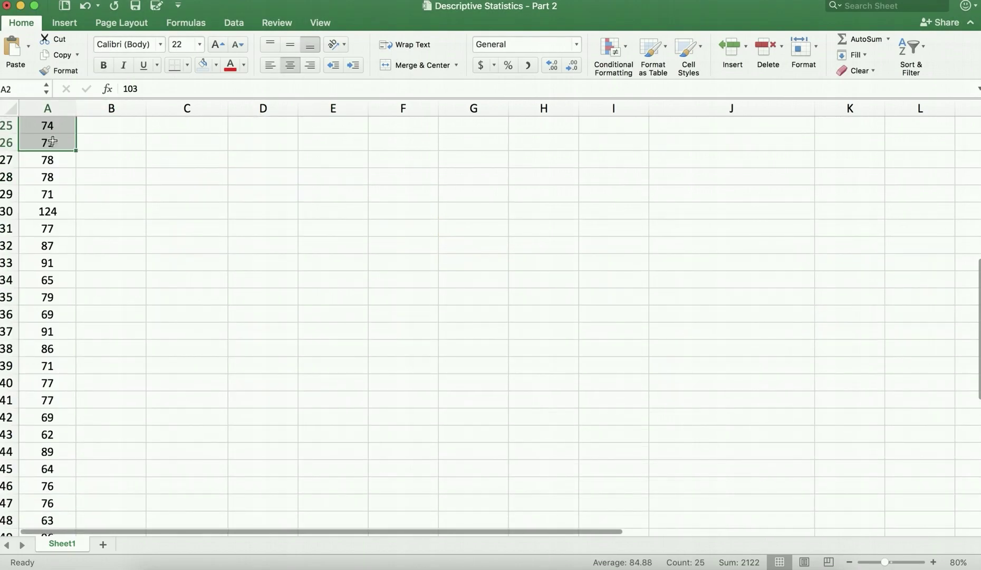
{"action": "key", "text": "ctrl+shift+Down"}
{"action": "key", "text": "cmd+c"}
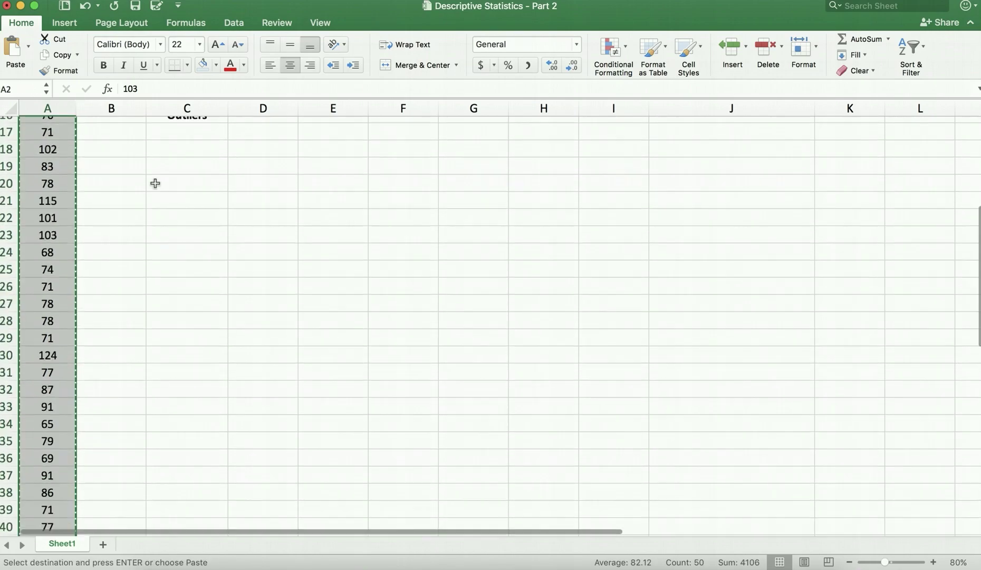
{"action": "scroll", "coordinate": [155, 183], "scroll_direction": "up", "scroll_amount": 10}
{"action": "right_click", "coordinate": [112, 108]}
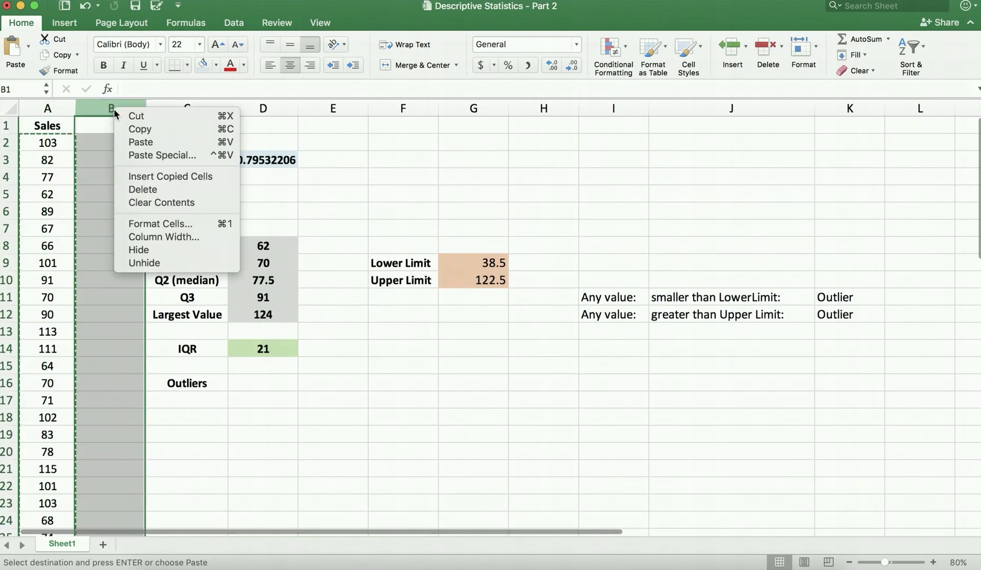
{"action": "left_click", "coordinate": [100, 141]}
{"action": "left_click", "coordinate": [100, 140]}
{"action": "right_click", "coordinate": [102, 139]}
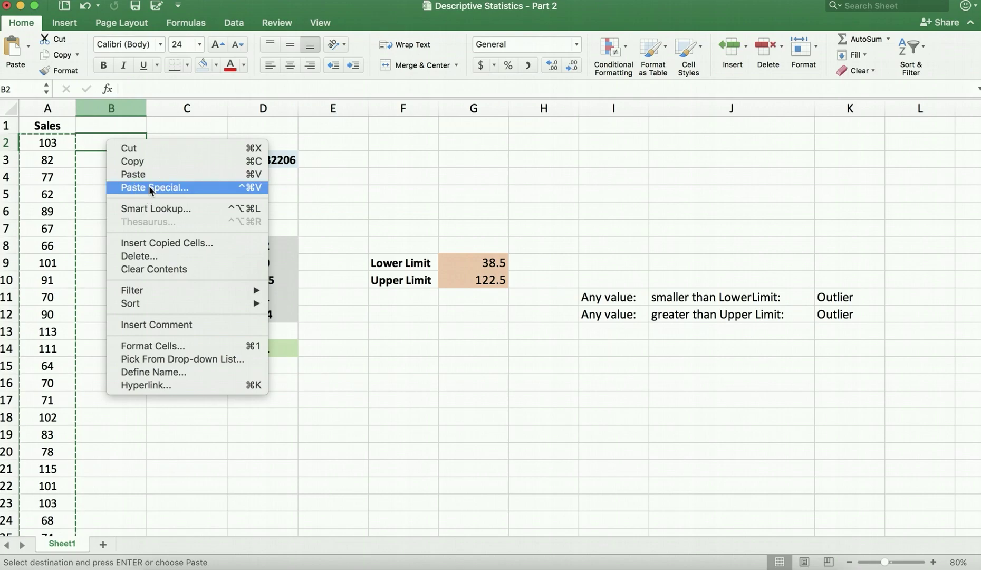
{"action": "left_click", "coordinate": [149, 186]}
{"action": "left_click", "coordinate": [58, 125]}
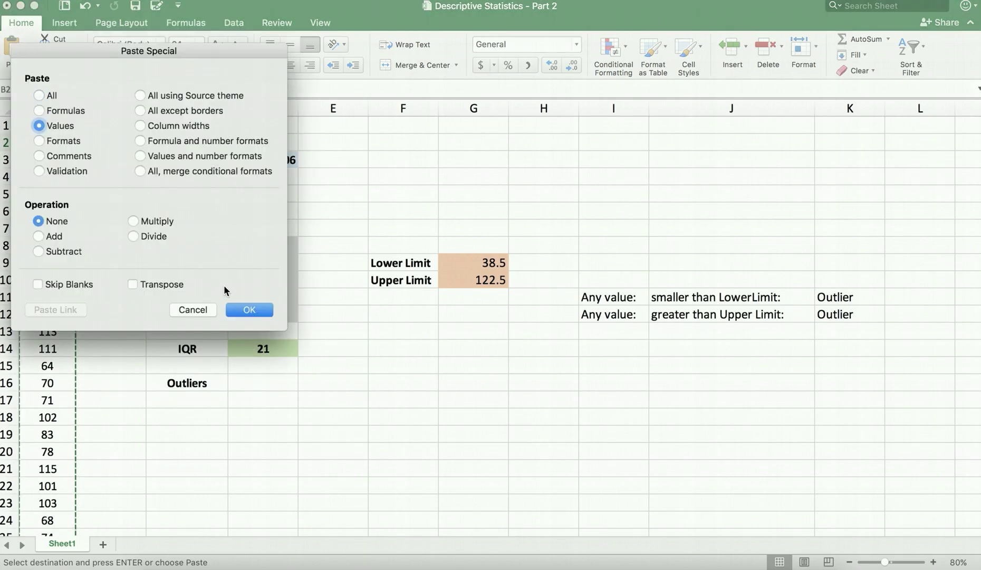
{"action": "left_click", "coordinate": [249, 310]}
{"action": "left_click", "coordinate": [290, 65]}
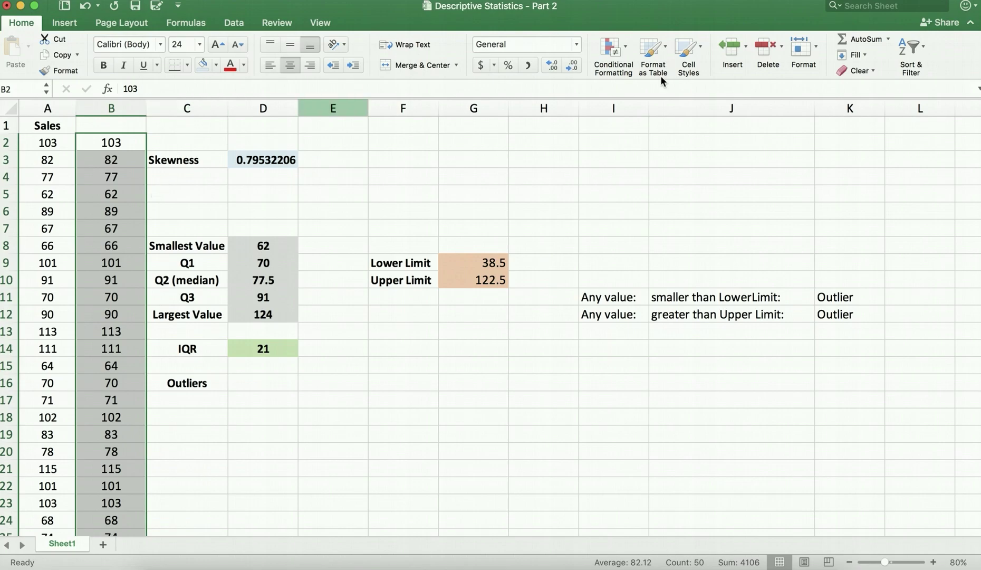
{"action": "left_click", "coordinate": [916, 51]}
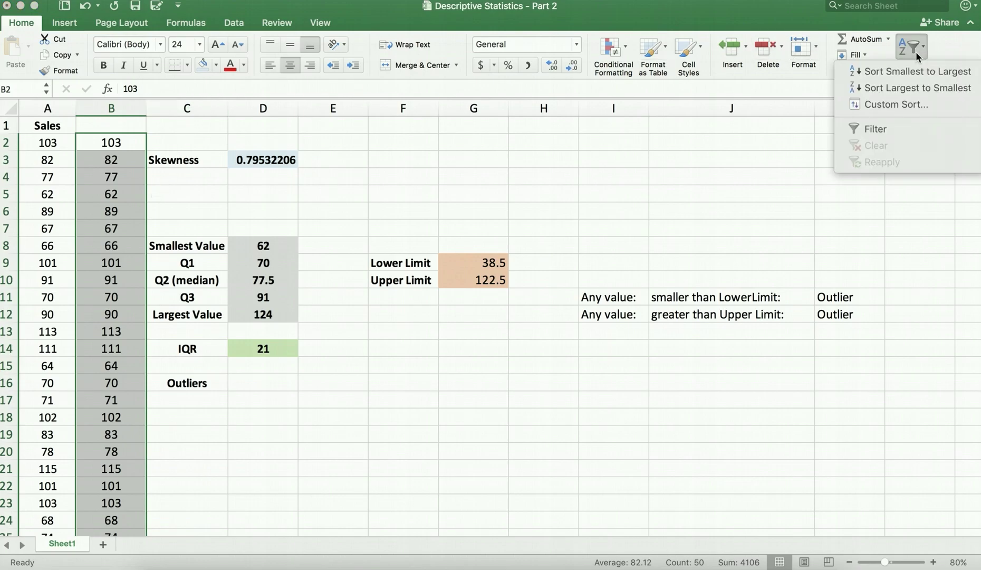
{"action": "left_click", "coordinate": [904, 77]}
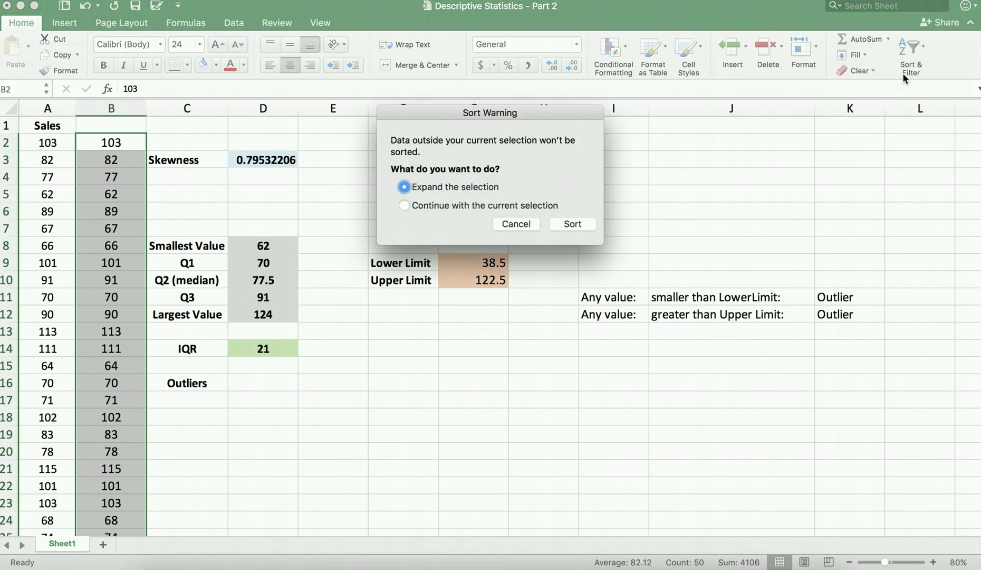
{"action": "left_click", "coordinate": [501, 206]}
{"action": "left_click", "coordinate": [563, 222]}
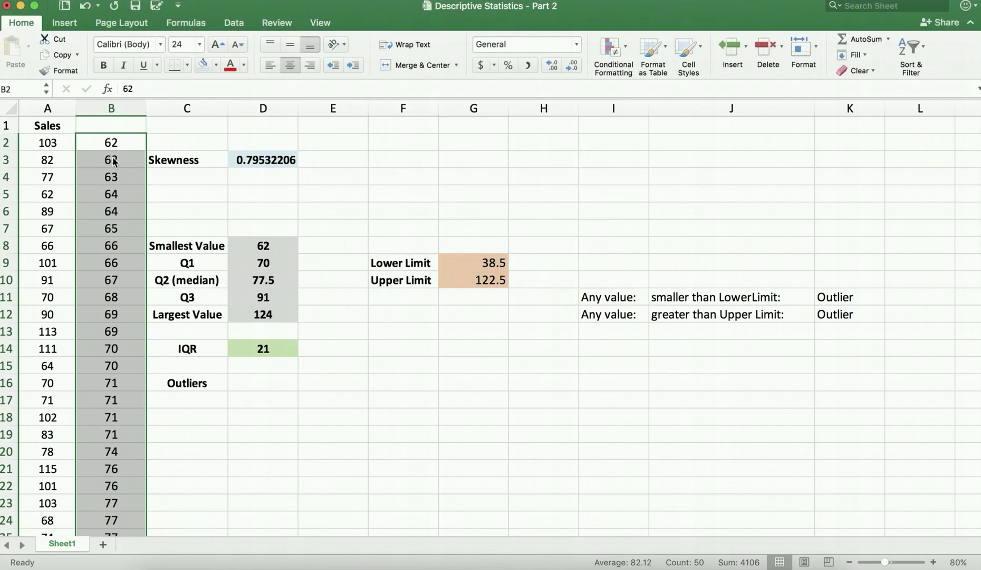
{"action": "key", "text": "Delete"}
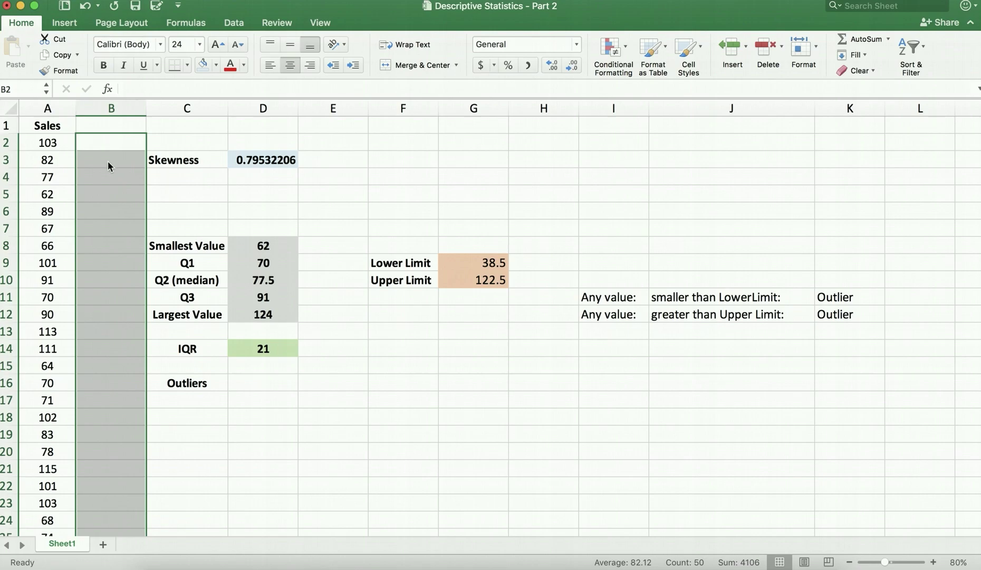
Step: Paste the sales values from column A into column B starting at B2, as values only
{"action": "left_click_drag", "start_coordinate": [56, 144], "coordinate": [96, 471]}
{"action": "key", "text": "super+c"}
{"action": "scroll", "coordinate": [160, 320], "scroll_direction": "up", "scroll_amount": 10}
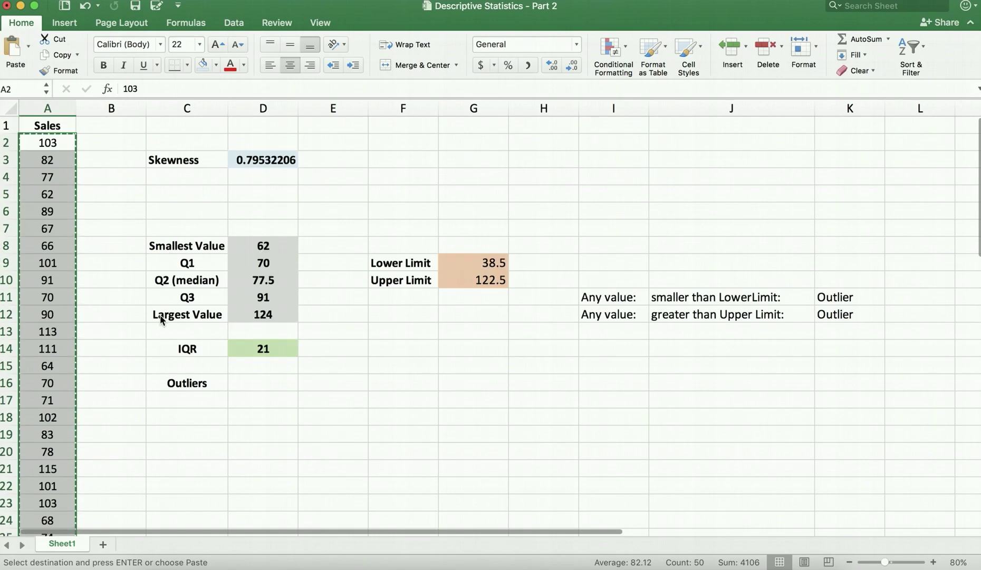
{"action": "right_click", "coordinate": [101, 142]}
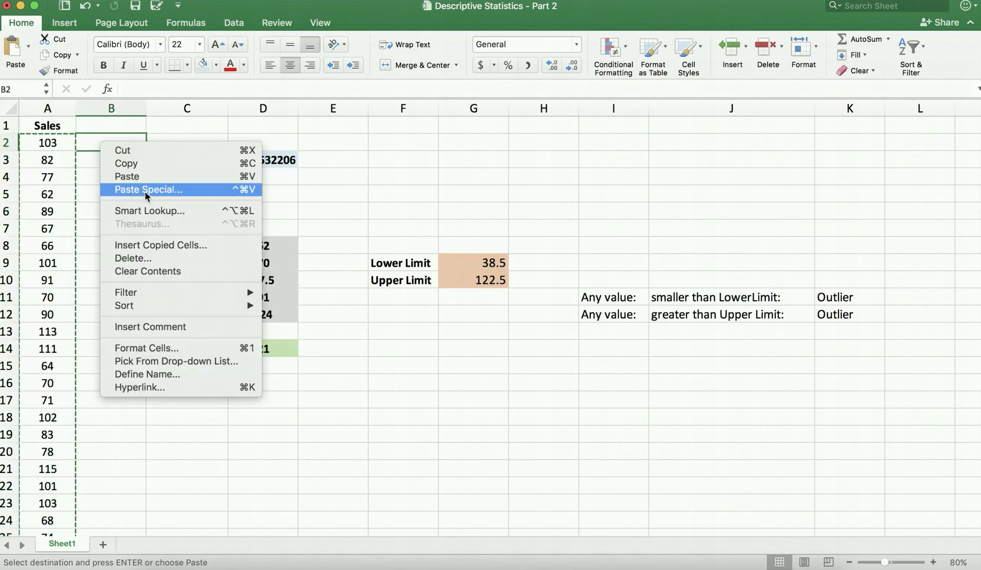
{"action": "left_click", "coordinate": [145, 191]}
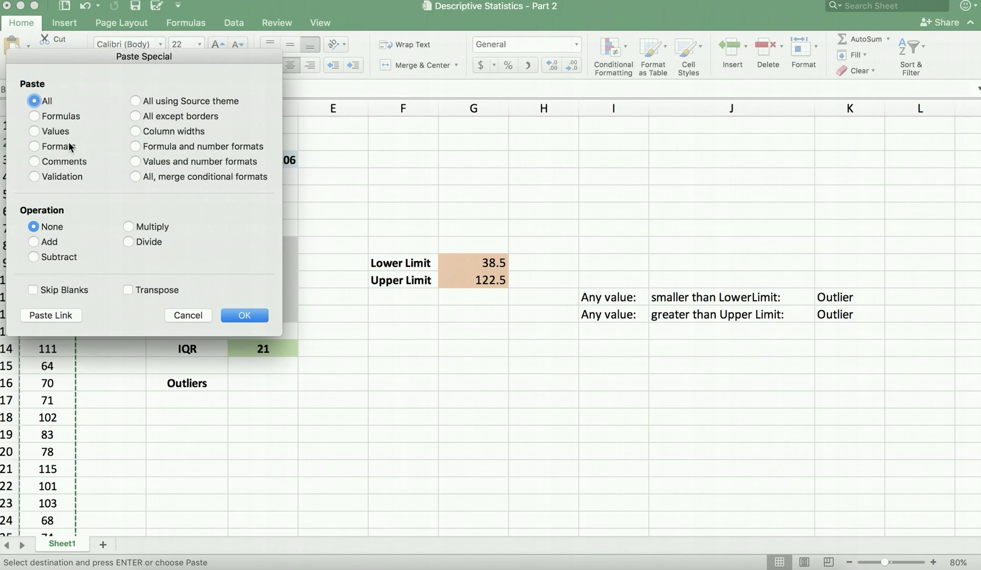
{"action": "left_click", "coordinate": [44, 128]}
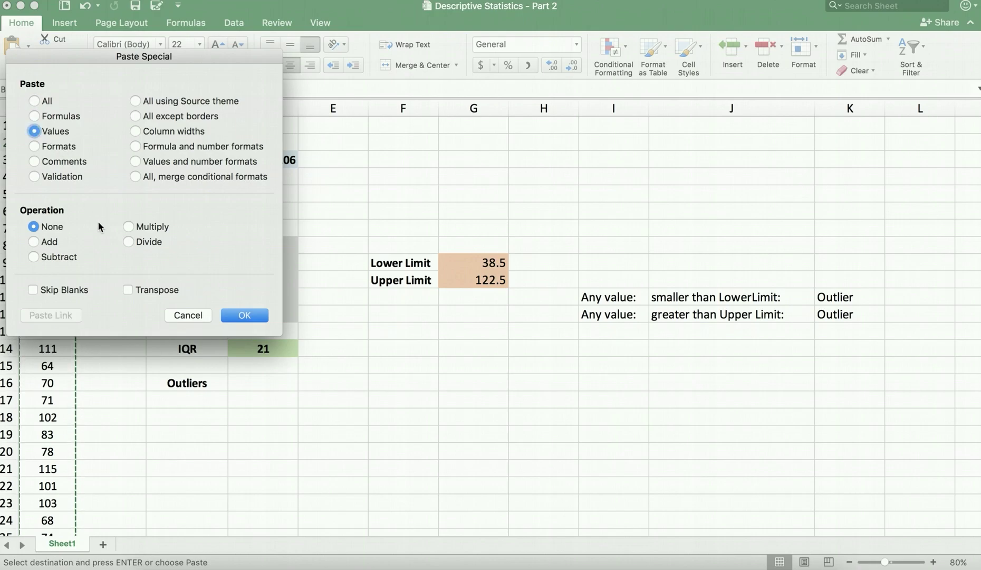
{"action": "left_click", "coordinate": [242, 317]}
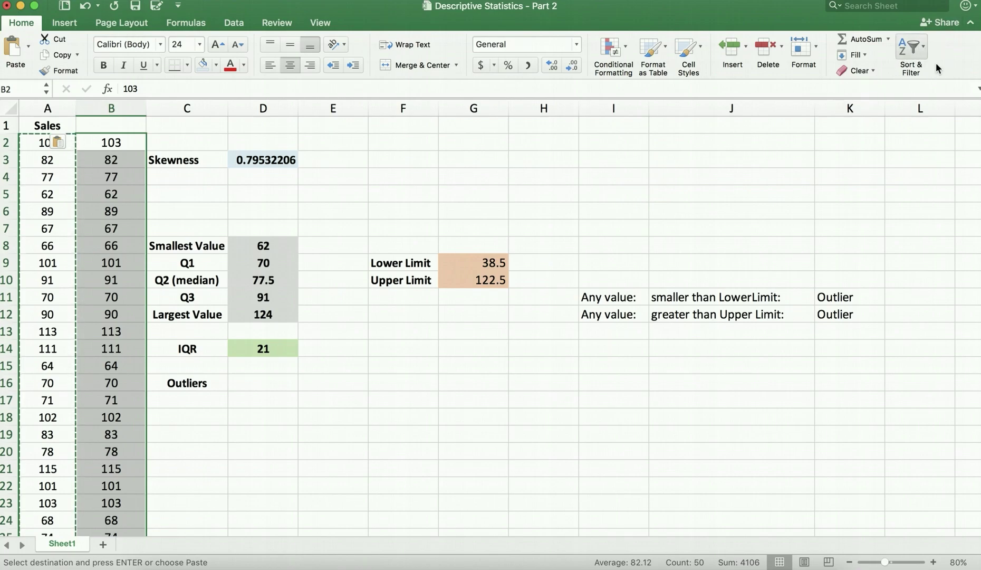
Step: Sort column B smallest to largest with the current selection only, leaving column A unchanged
{"action": "left_click", "coordinate": [916, 47]}
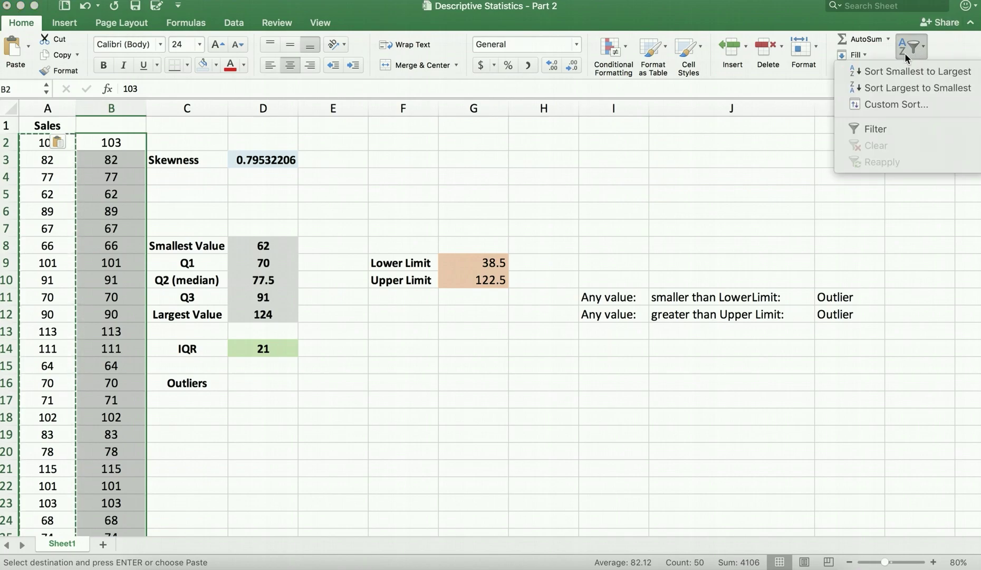
{"action": "left_click", "coordinate": [931, 71]}
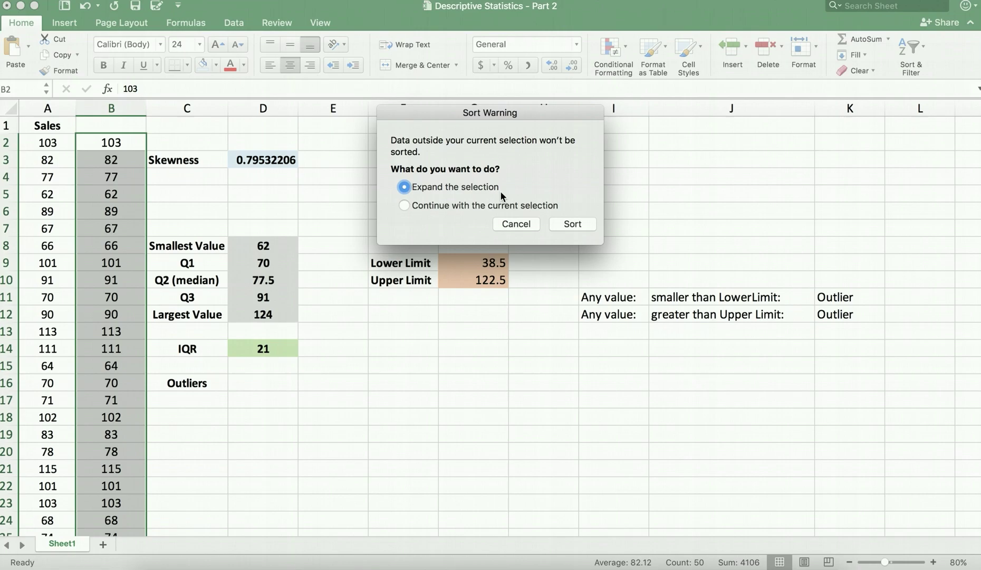
{"action": "left_click", "coordinate": [479, 206]}
{"action": "left_click", "coordinate": [558, 220]}
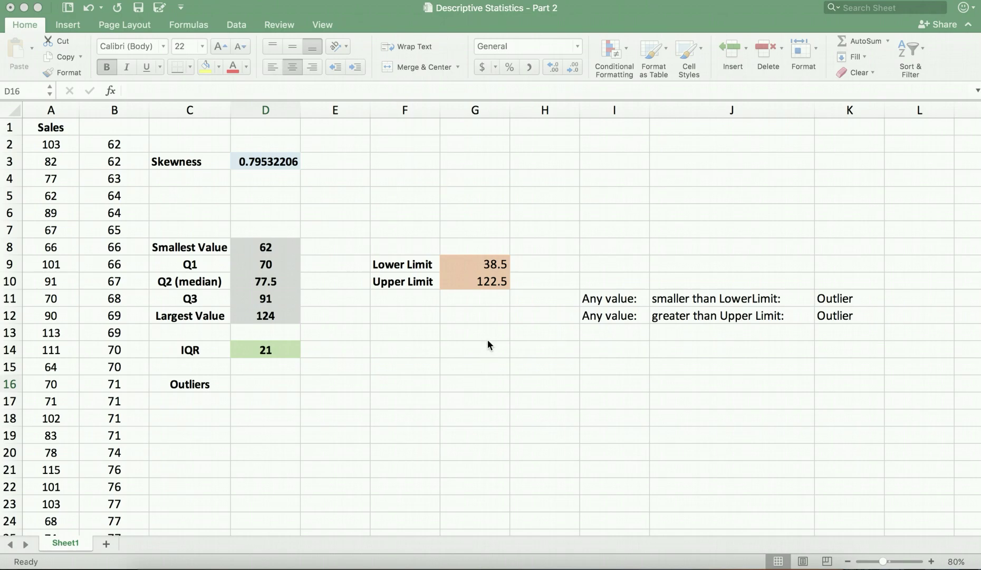
{"action": "left_click", "coordinate": [466, 265]}
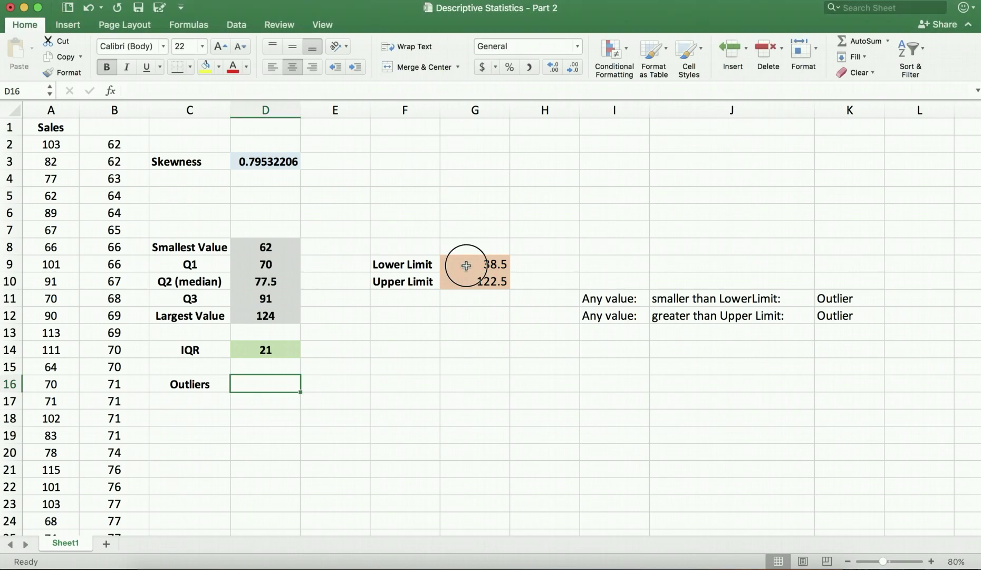
{"action": "left_click", "coordinate": [467, 265]}
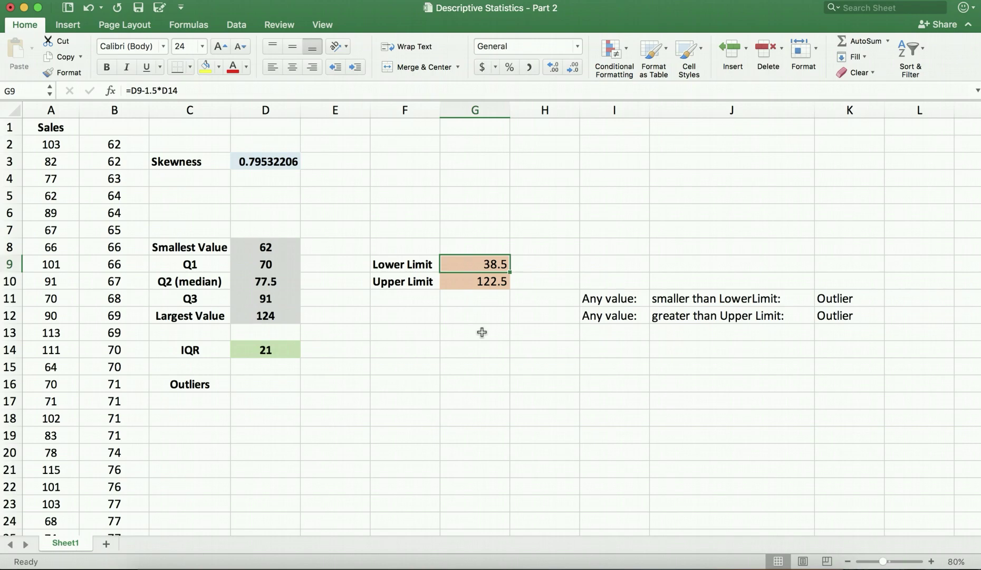
{"action": "double_click", "coordinate": [134, 144]}
{"action": "key", "text": "Tab"}
{"action": "left_click_drag", "start_coordinate": [134, 143], "coordinate": [121, 434]}
{"action": "scroll", "coordinate": [267, 401], "scroll_direction": "up", "scroll_amount": 10}
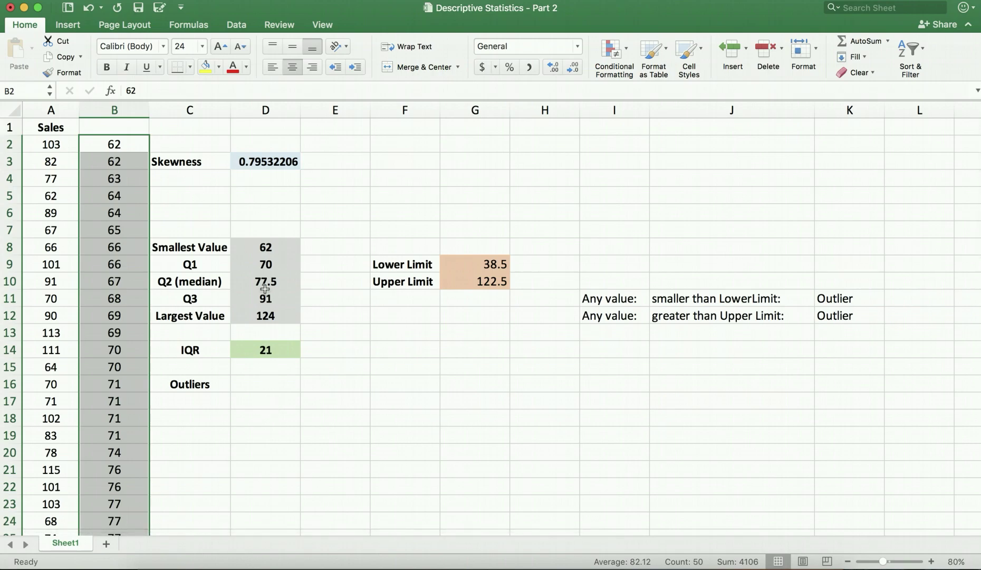
{"action": "left_click", "coordinate": [107, 144]}
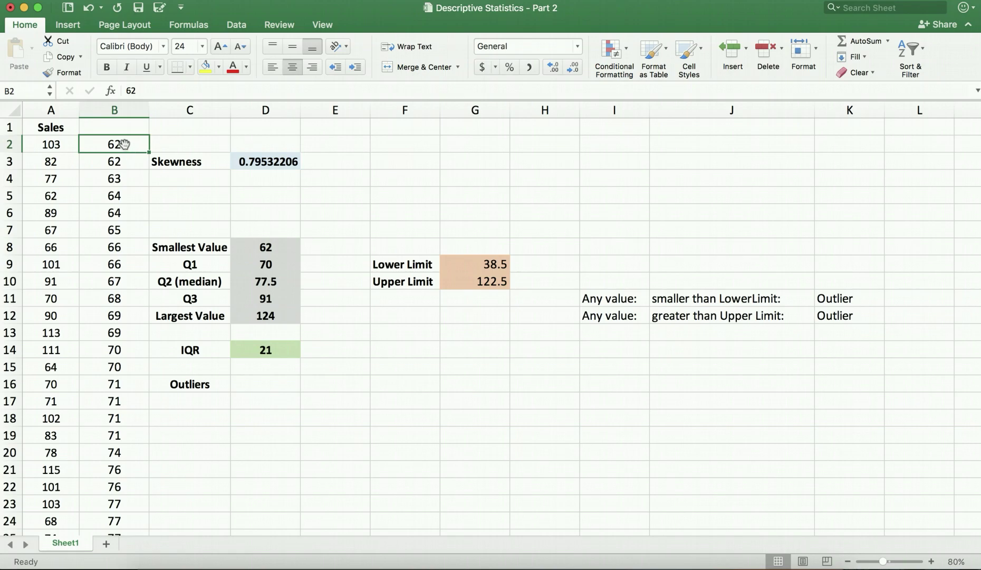
{"action": "left_click", "coordinate": [121, 145]}
{"action": "left_click_drag", "start_coordinate": [117, 144], "coordinate": [115, 194]}
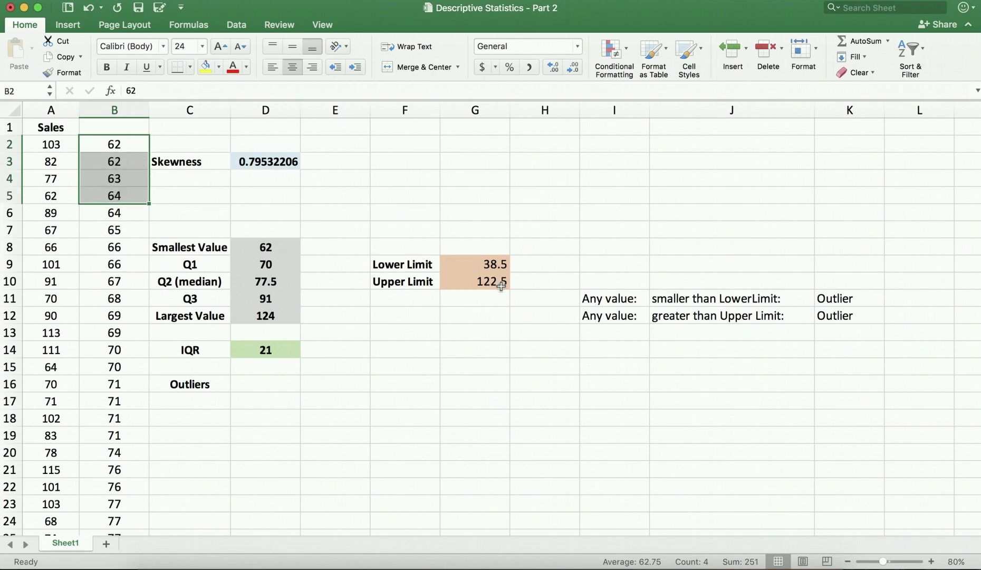
{"action": "left_click", "coordinate": [472, 265]}
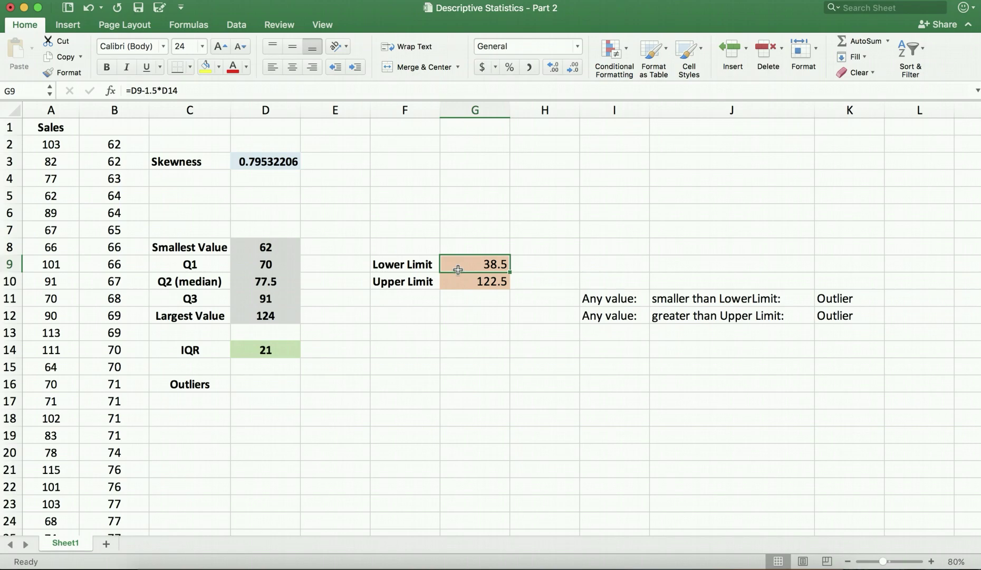
{"action": "left_click", "coordinate": [111, 143]}
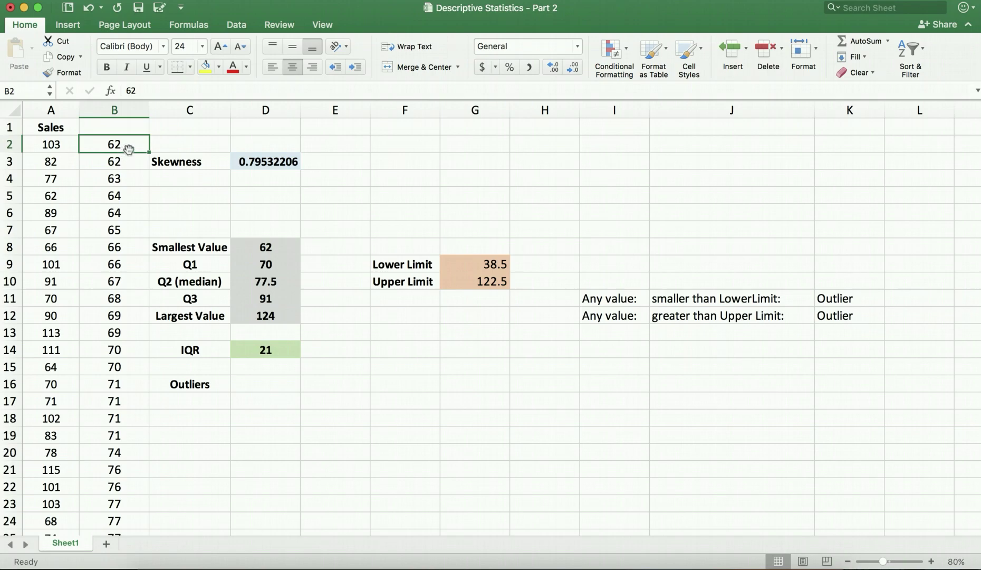
{"action": "left_click_drag", "start_coordinate": [129, 143], "coordinate": [129, 212]}
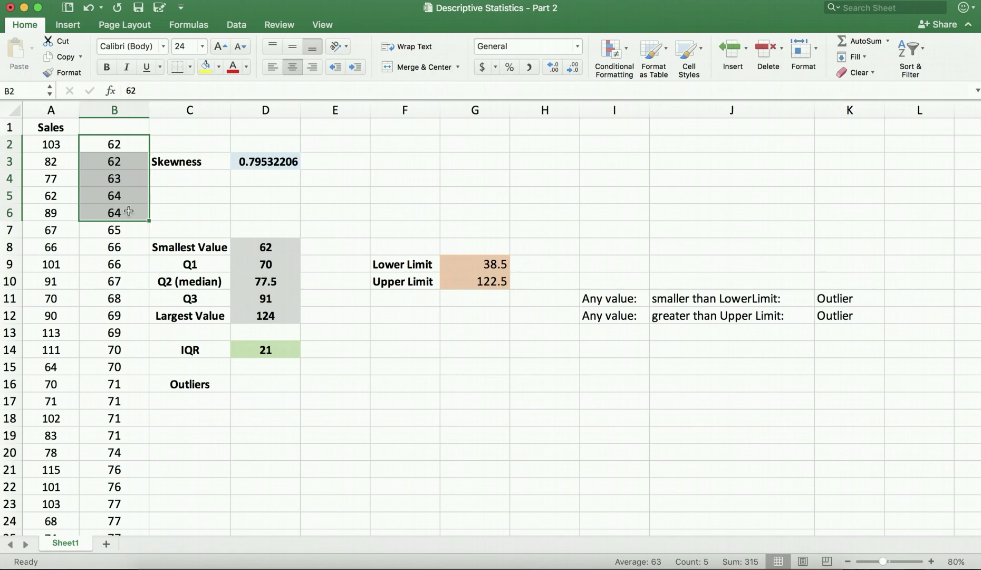
{"action": "scroll", "coordinate": [121, 253], "scroll_direction": "down", "scroll_amount": 6}
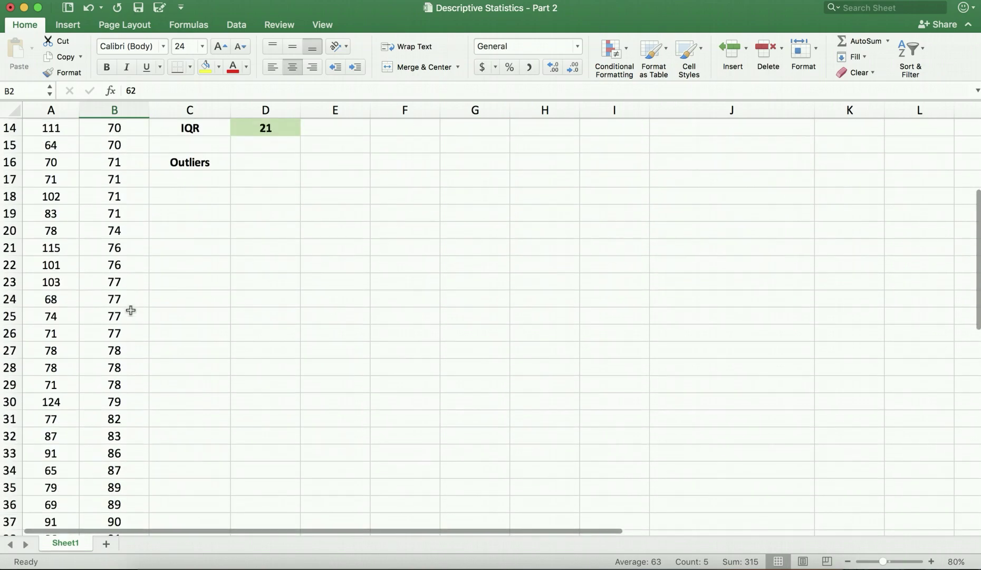
{"action": "scroll", "coordinate": [133, 308], "scroll_direction": "down", "scroll_amount": 5}
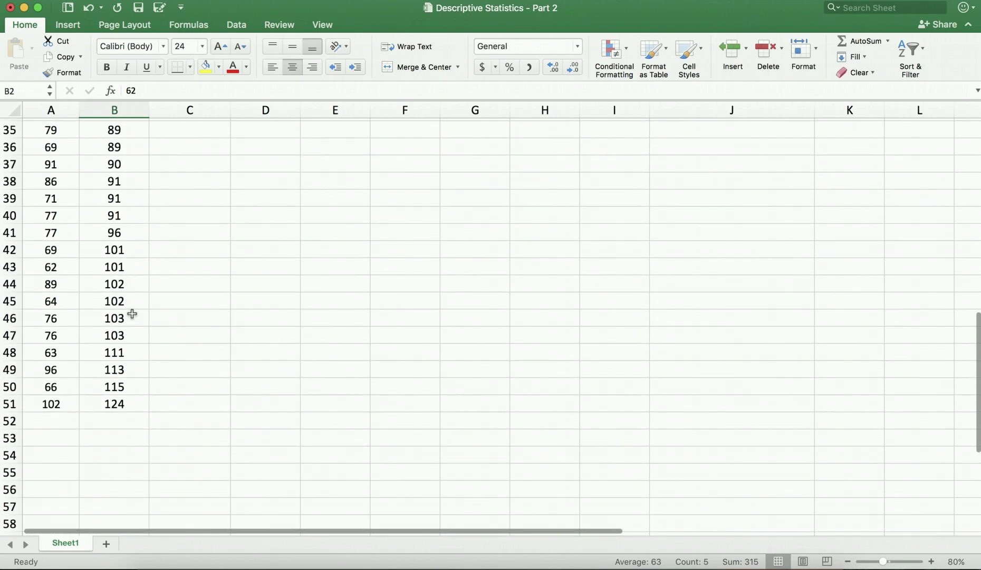
{"action": "scroll", "coordinate": [261, 287], "scroll_direction": "up", "scroll_amount": 8}
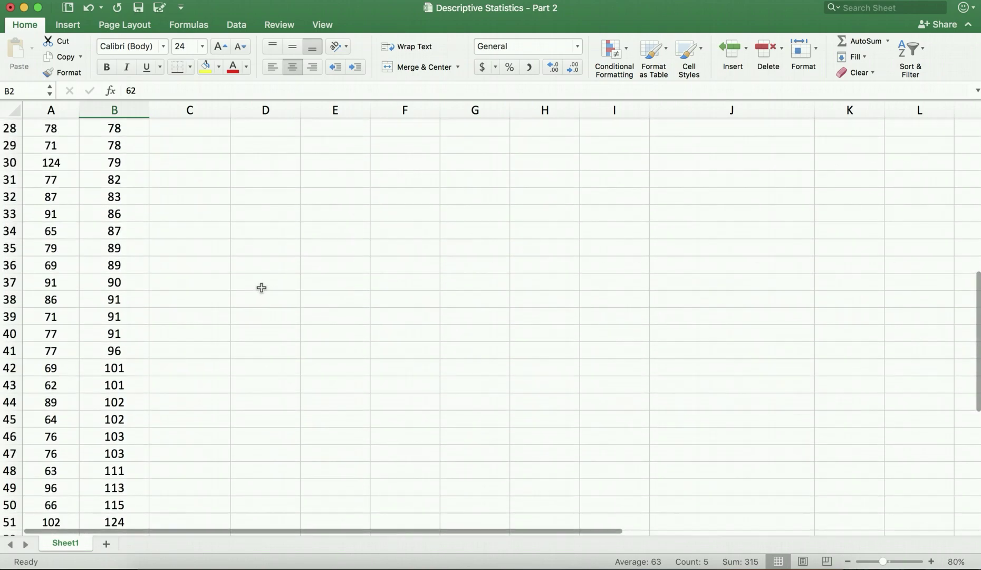
{"action": "scroll", "coordinate": [262, 288], "scroll_direction": "up", "scroll_amount": 3}
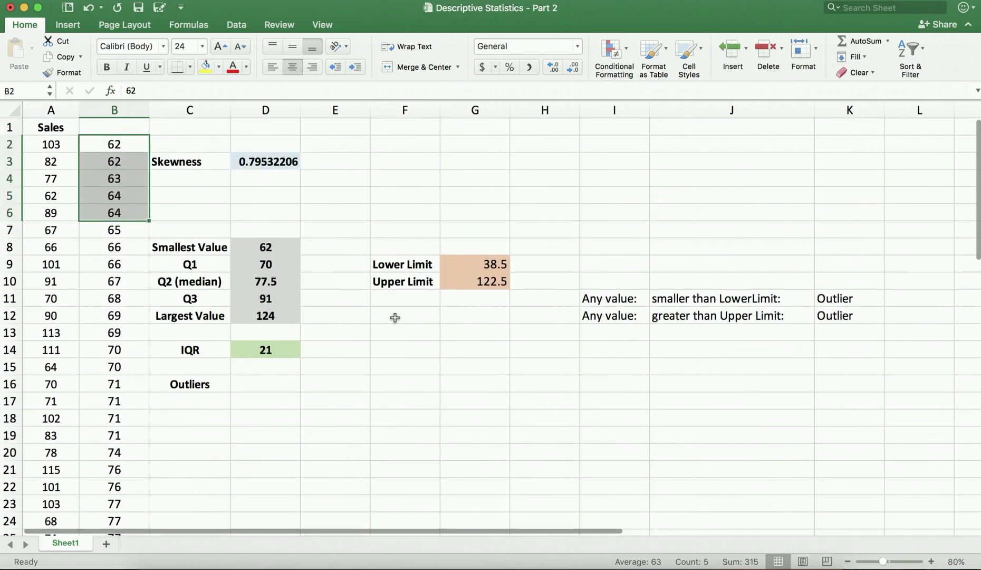
{"action": "left_click", "coordinate": [480, 285]}
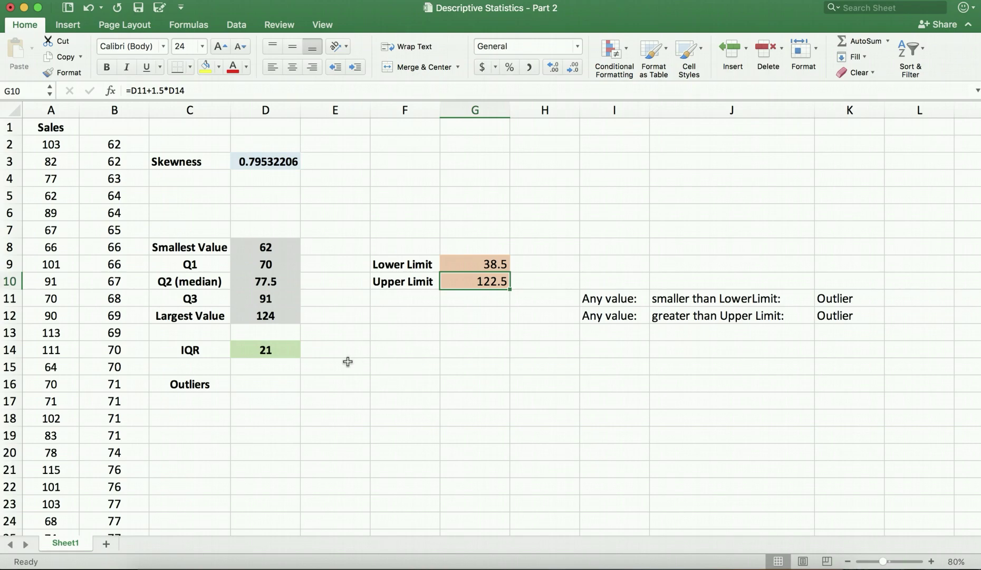
{"action": "scroll", "coordinate": [111, 377], "scroll_direction": "down", "scroll_amount": 4}
{"action": "scroll", "coordinate": [111, 376], "scroll_direction": "down", "scroll_amount": 9}
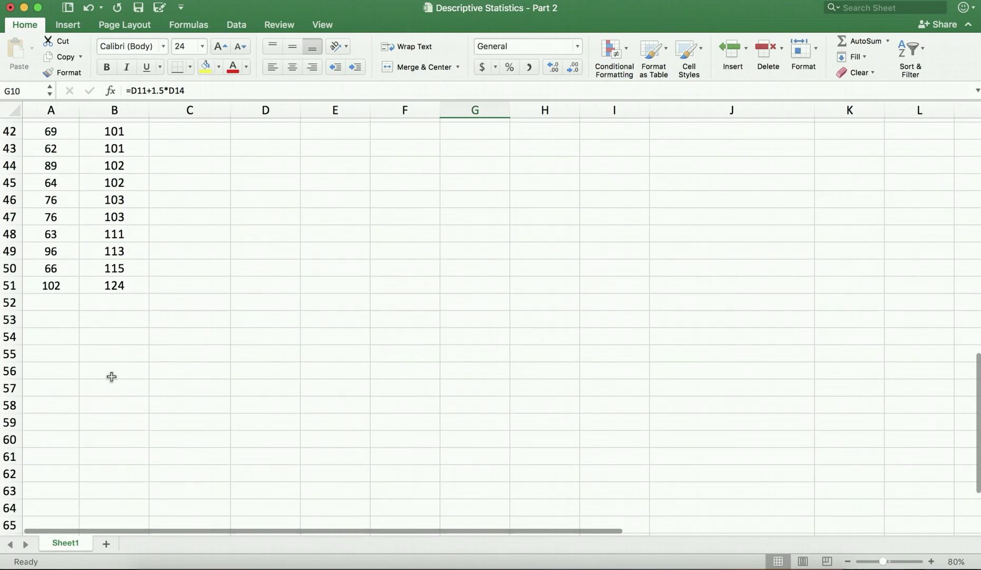
{"action": "left_click", "coordinate": [134, 287]}
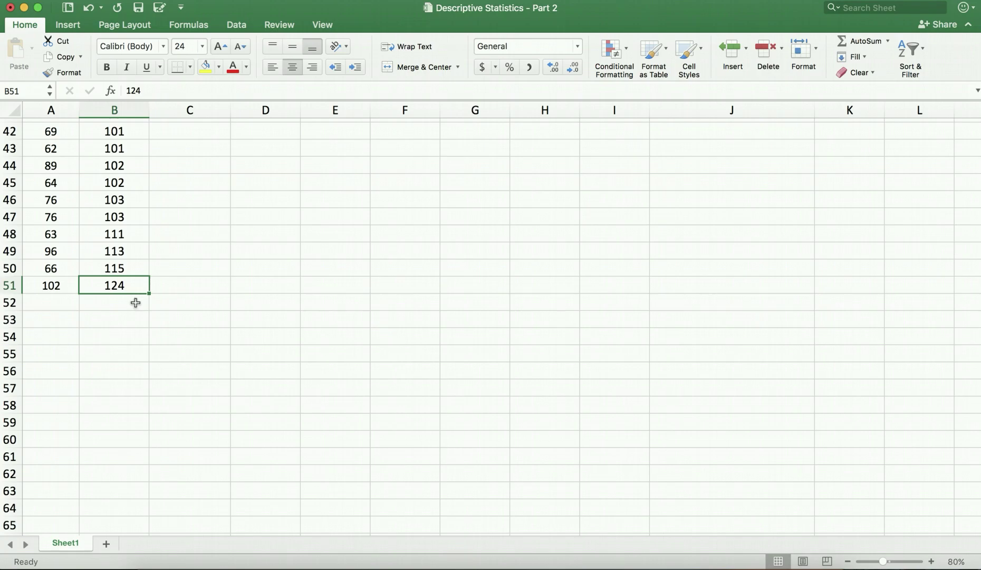
{"action": "scroll", "coordinate": [370, 261], "scroll_direction": "up", "scroll_amount": 14}
{"action": "left_click", "coordinate": [467, 280]}
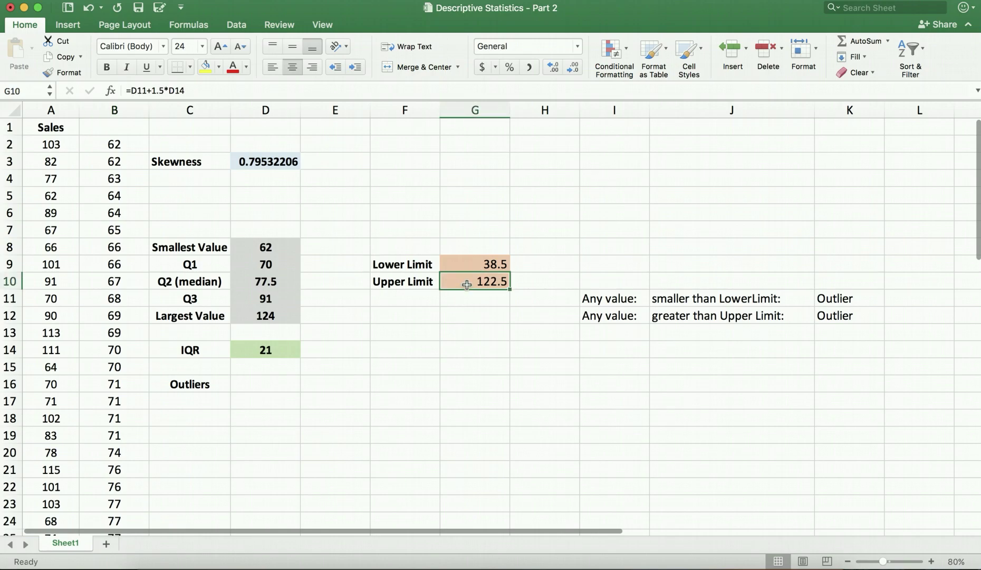
{"action": "scroll", "coordinate": [408, 346], "scroll_direction": "down", "scroll_amount": 12}
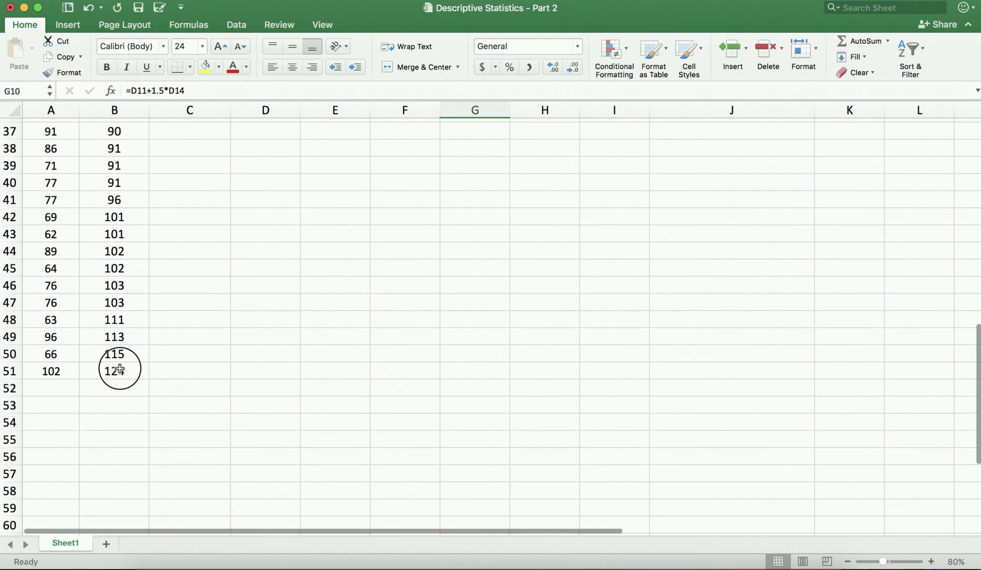
{"action": "left_click", "coordinate": [117, 372]}
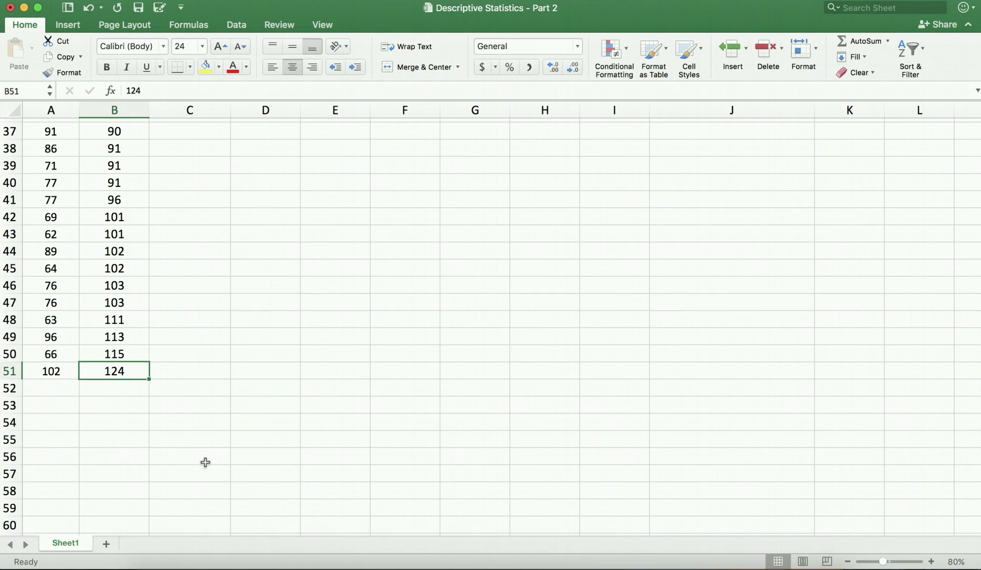
{"action": "left_click", "coordinate": [133, 357]}
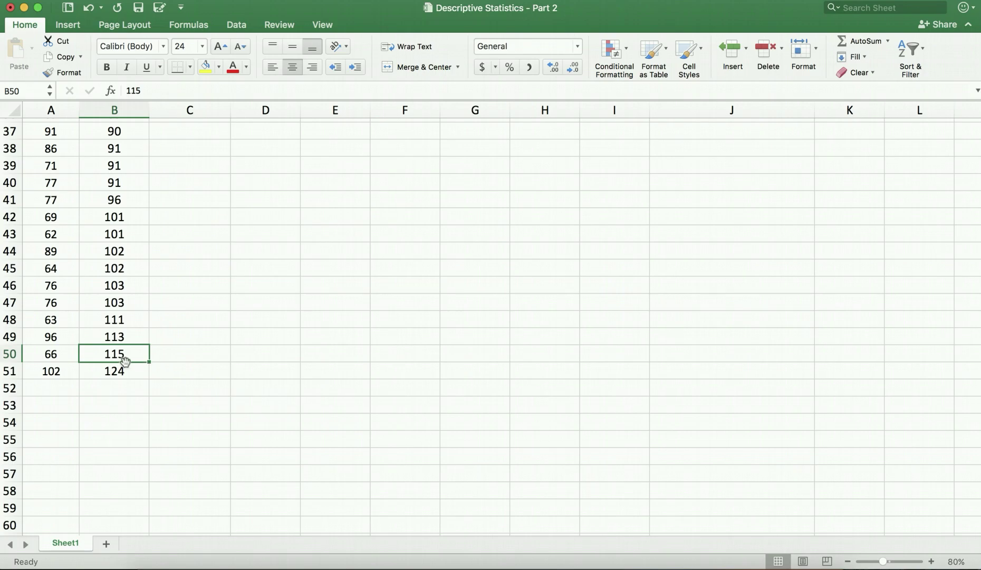
{"action": "scroll", "coordinate": [347, 404], "scroll_direction": "up", "scroll_amount": 1}
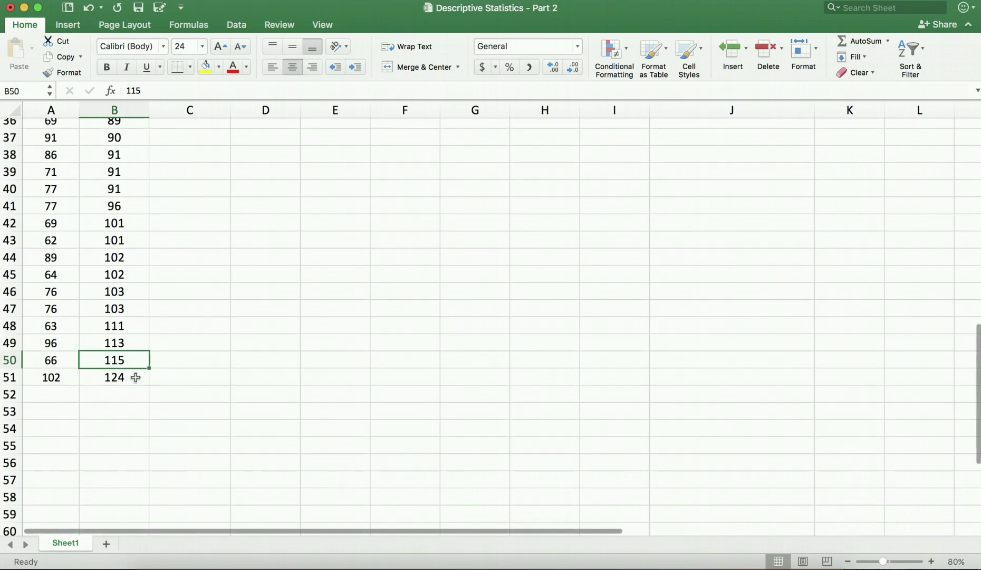
{"action": "scroll", "coordinate": [308, 395], "scroll_direction": "up", "scroll_amount": 5}
{"action": "scroll", "coordinate": [317, 393], "scroll_direction": "up", "scroll_amount": 7}
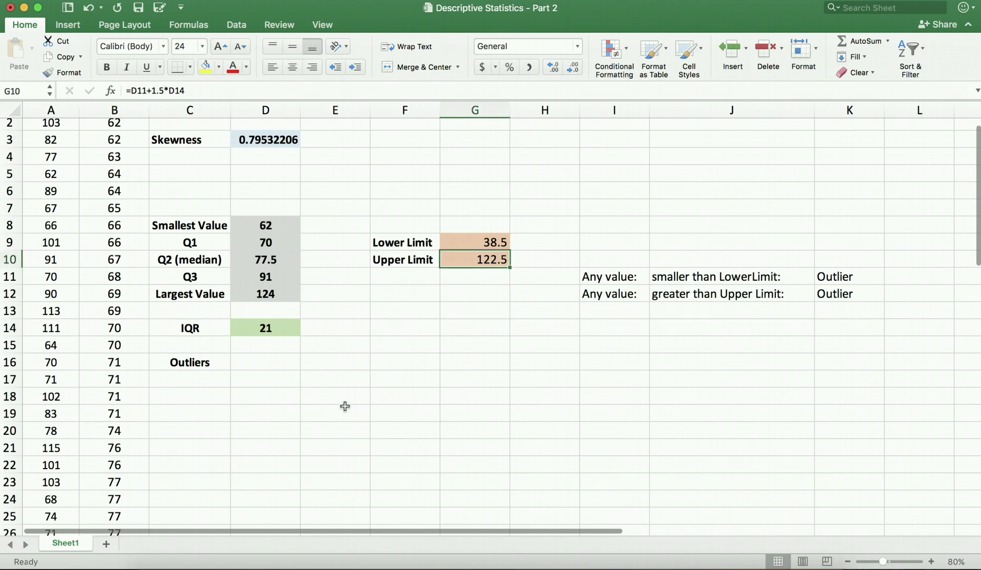
{"action": "scroll", "coordinate": [346, 405], "scroll_direction": "down", "scroll_amount": 12}
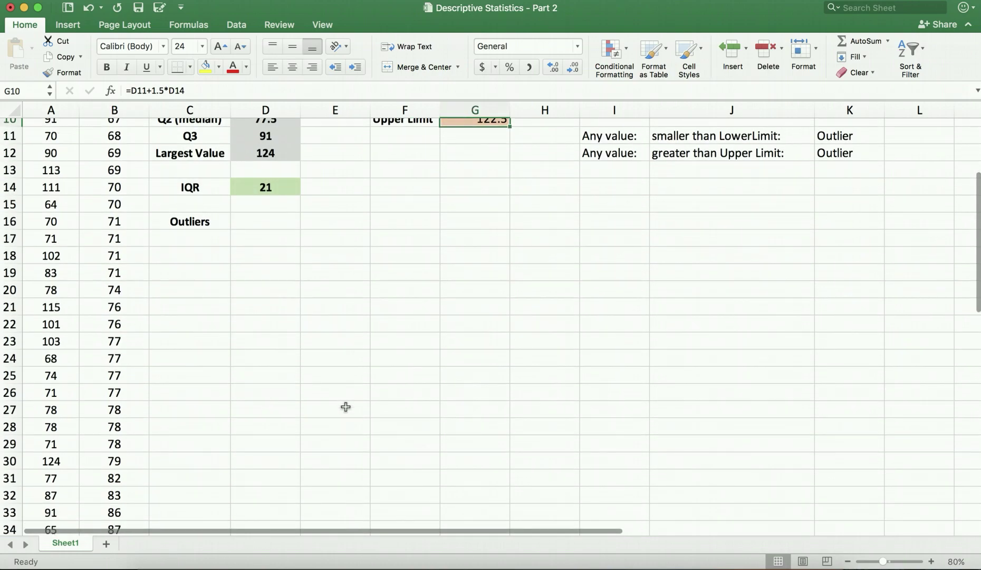
{"action": "left_click", "coordinate": [126, 355]}
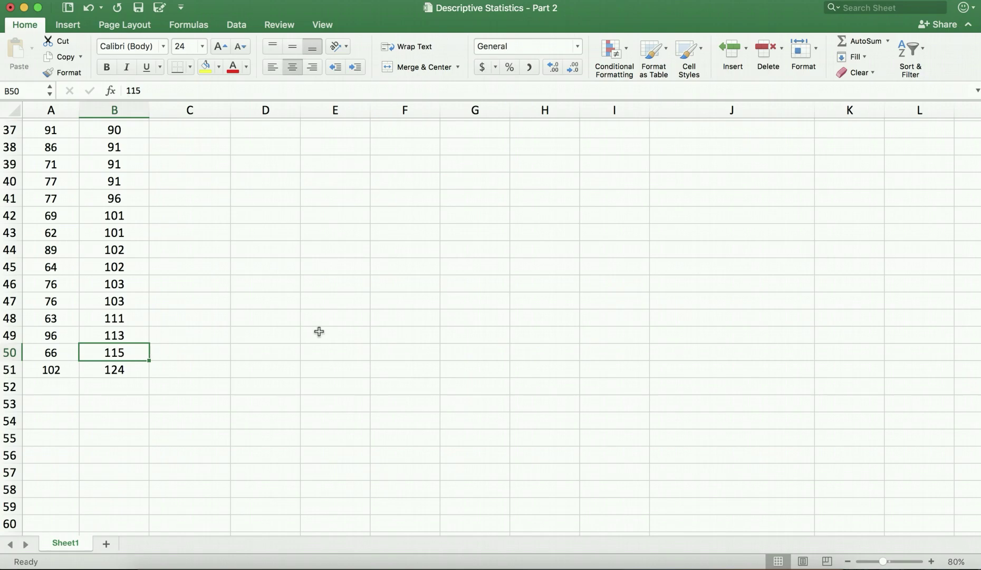
{"action": "scroll", "coordinate": [319, 333], "scroll_direction": "up", "scroll_amount": 12}
Step: Enter 124 in cell D16 beside the Outliers label
{"action": "left_click", "coordinate": [248, 382]}
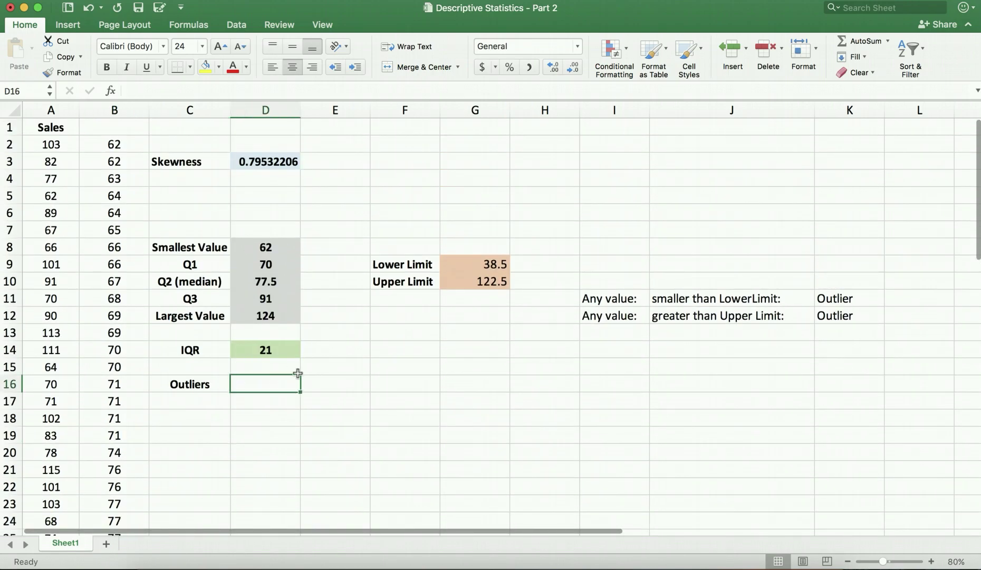
{"action": "type", "text": "124"}
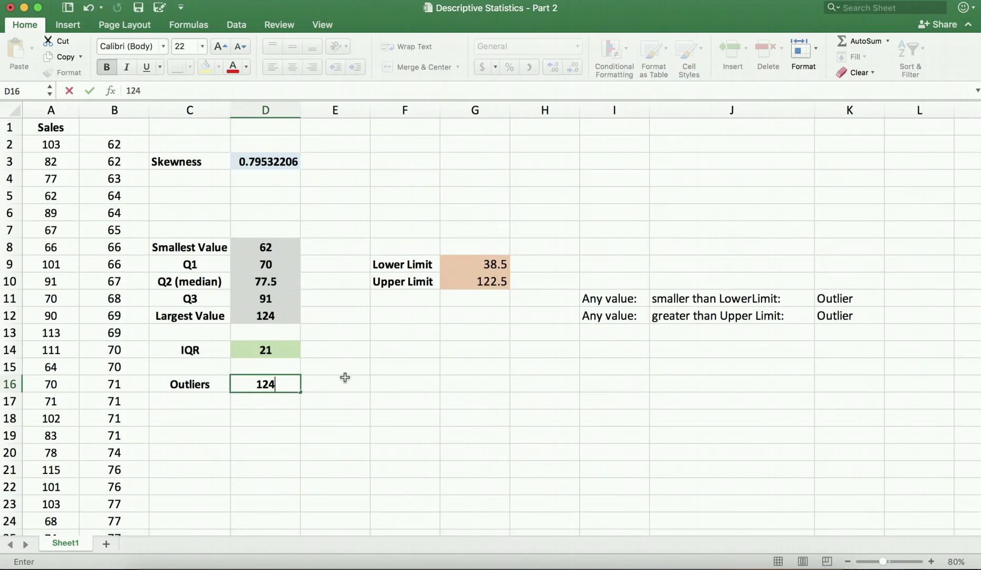
{"action": "left_click", "coordinate": [433, 399]}
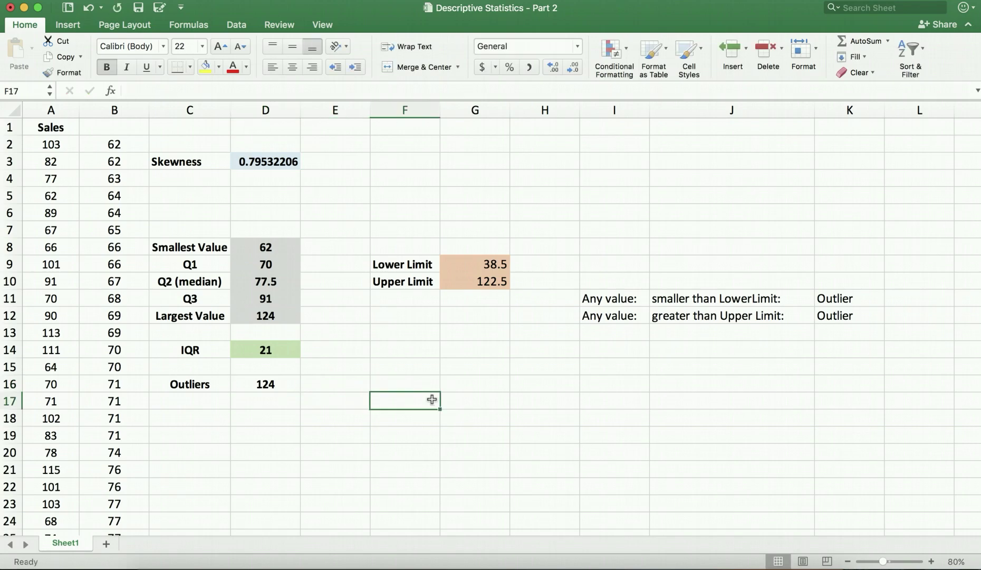